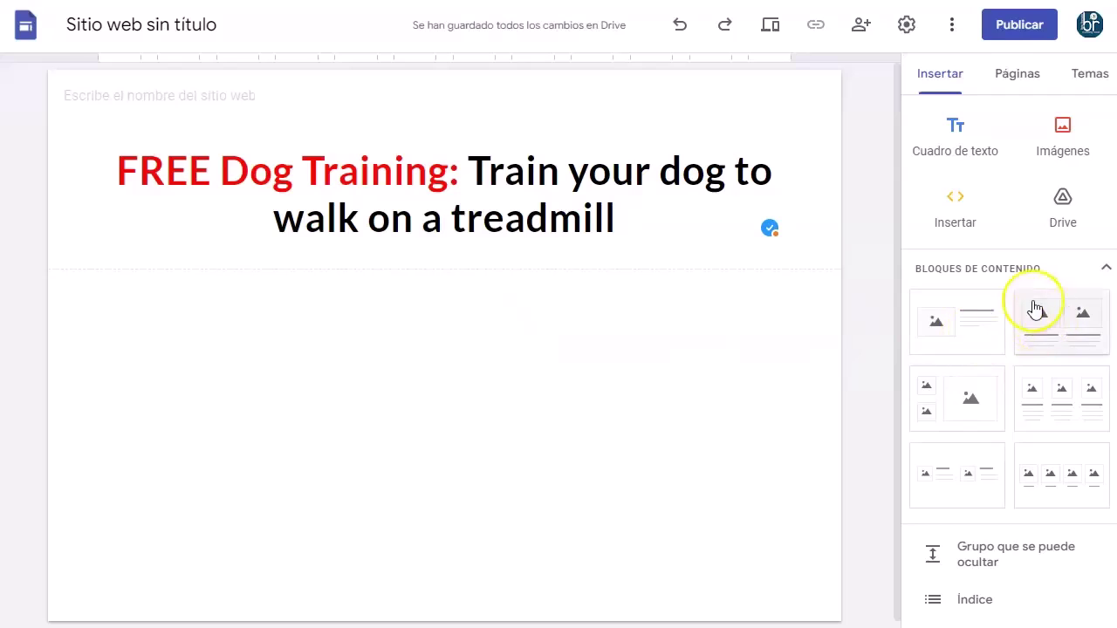
Insert a two-small-one-large image block below the header with the glasses-wearing dog in the large slot.
click(989, 325)
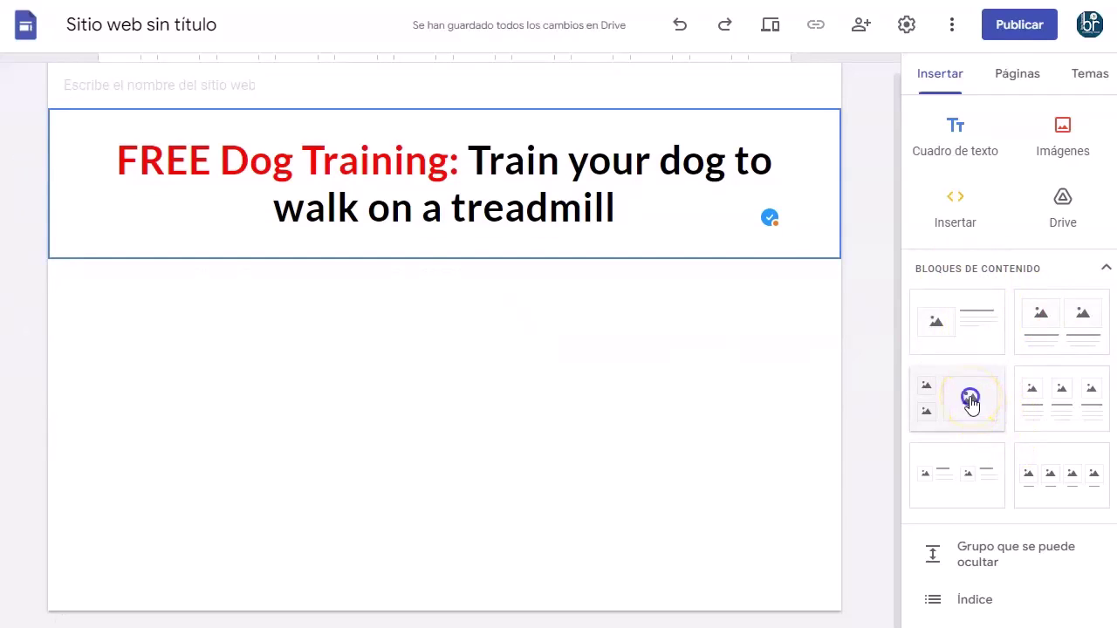
click(970, 401)
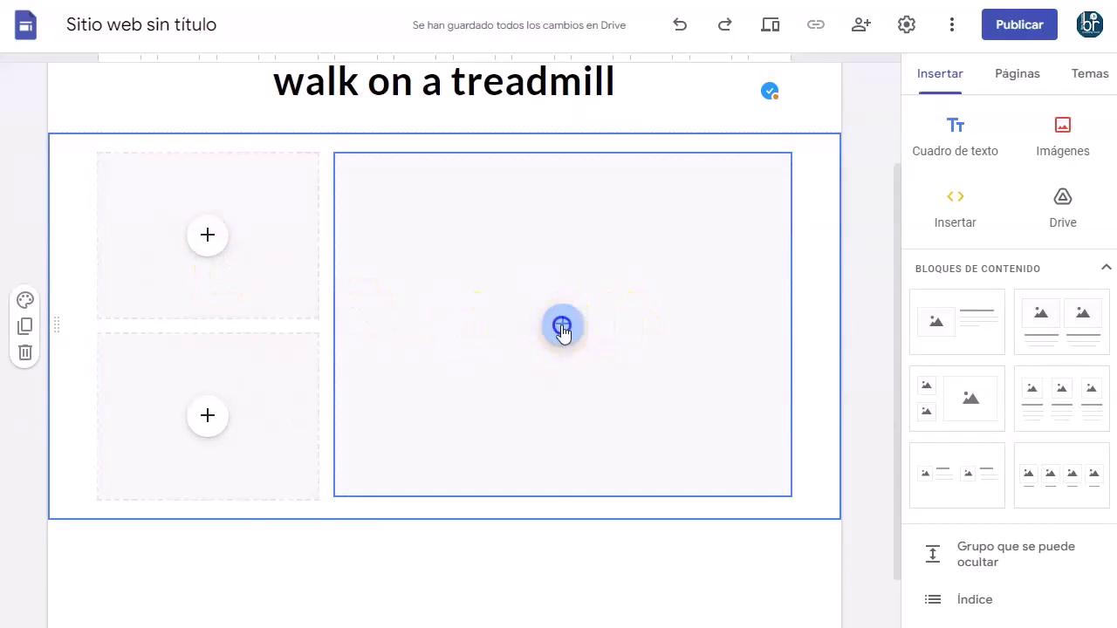
click(562, 328)
click(598, 383)
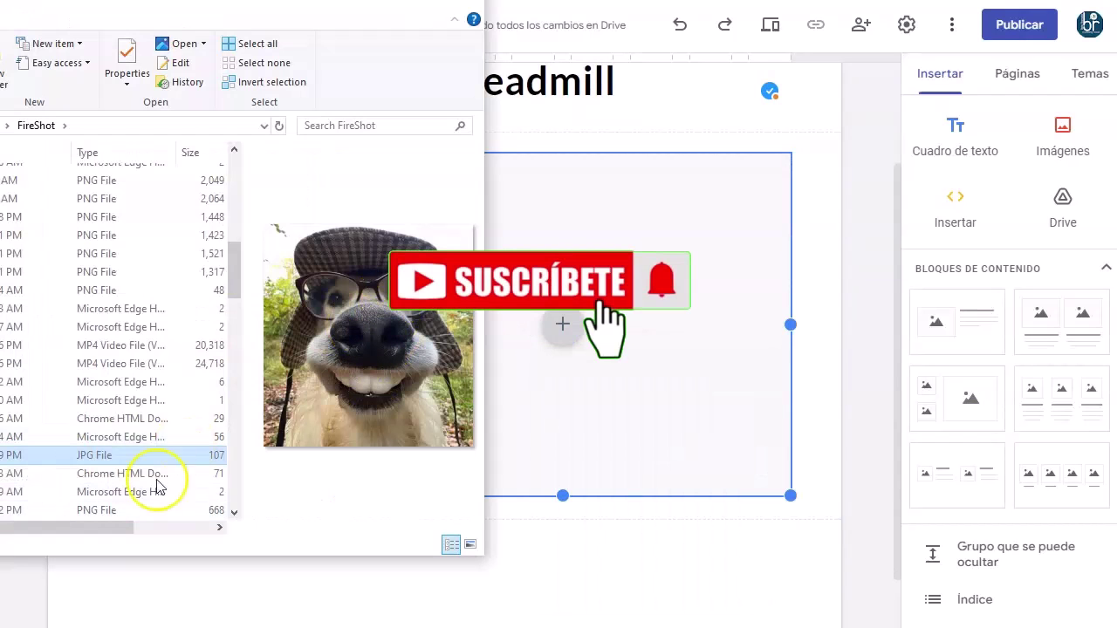
drag(32, 475, 632, 311)
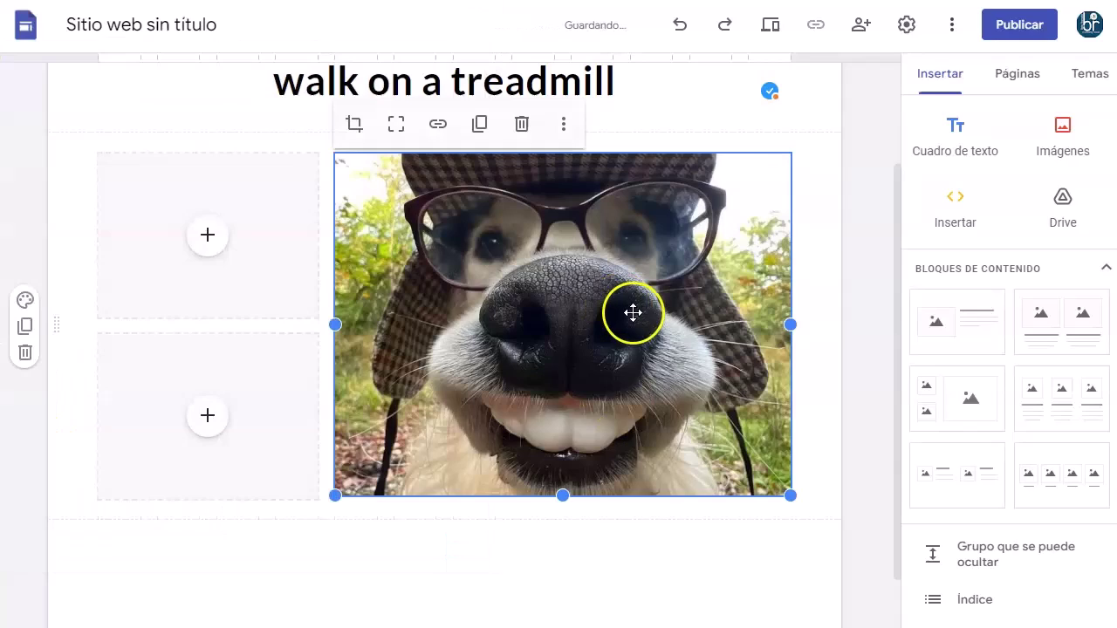
Put the wig-wearing dog photo in the top small slot and delete the empty slot beneath it.
click(209, 237)
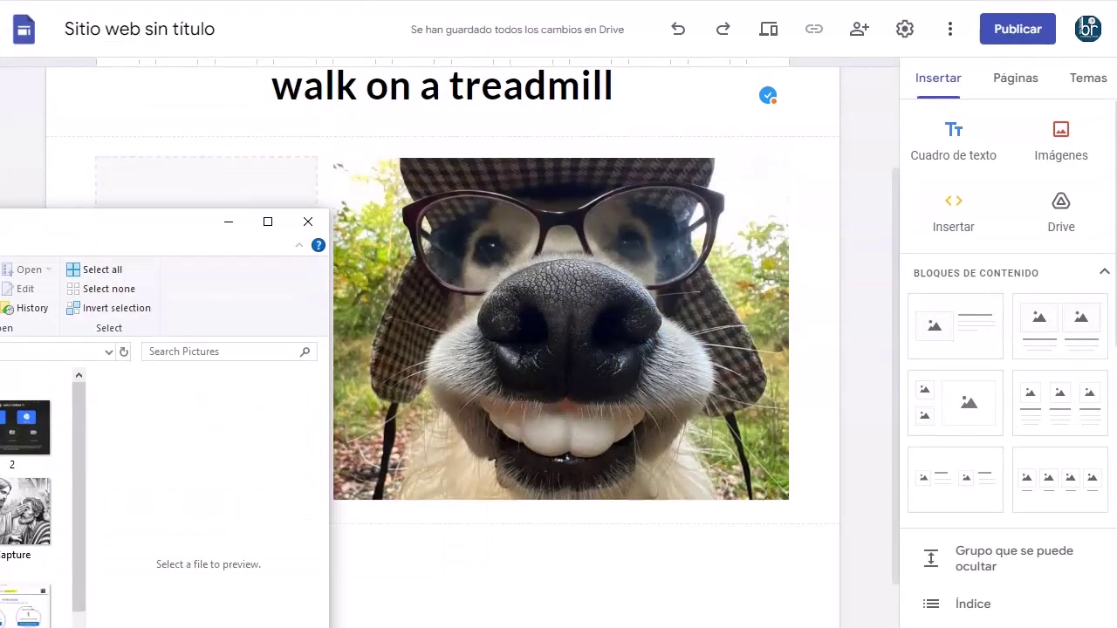
drag(9, 427, 209, 404)
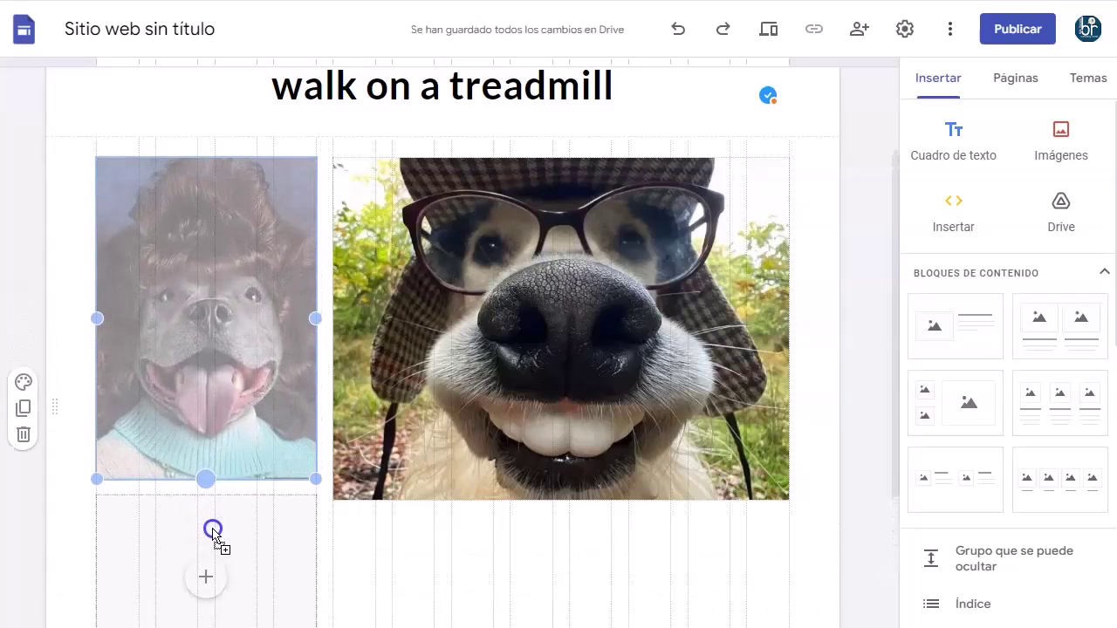
scroll(236, 471, down, 2)
click(239, 439)
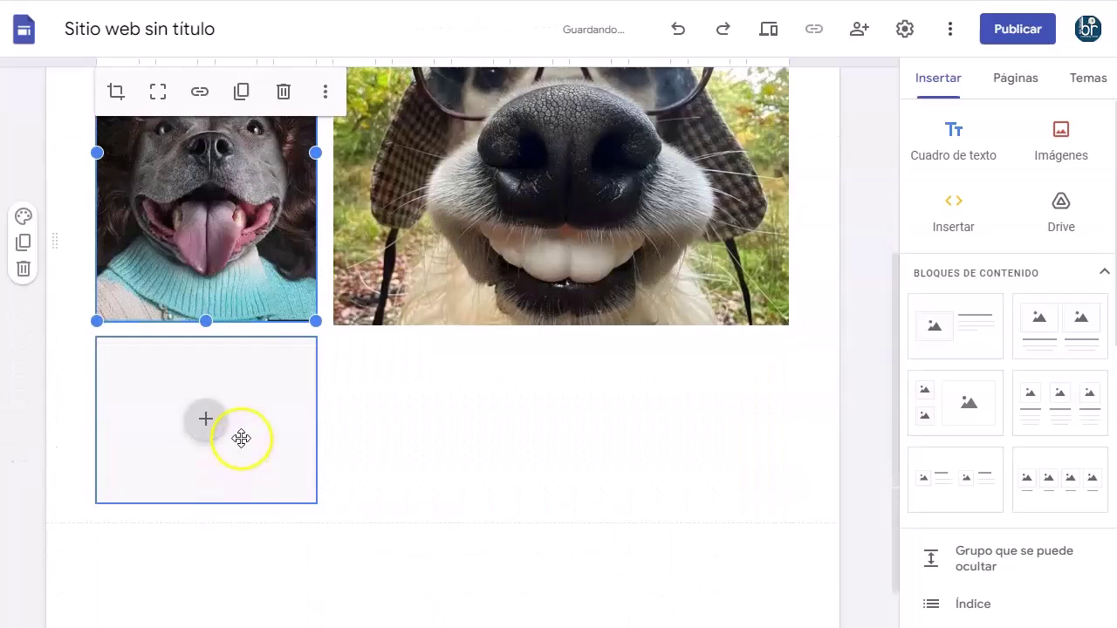
key(Delete)
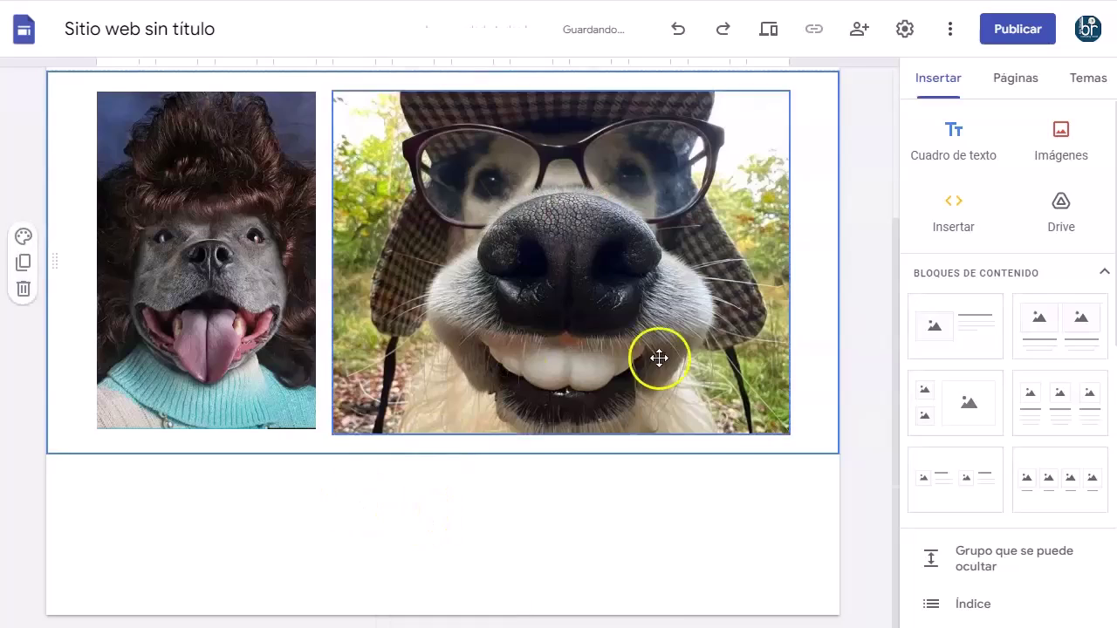
scroll(204, 137, up, 3)
scroll(312, 256, down, 2)
scroll(312, 256, down, 1)
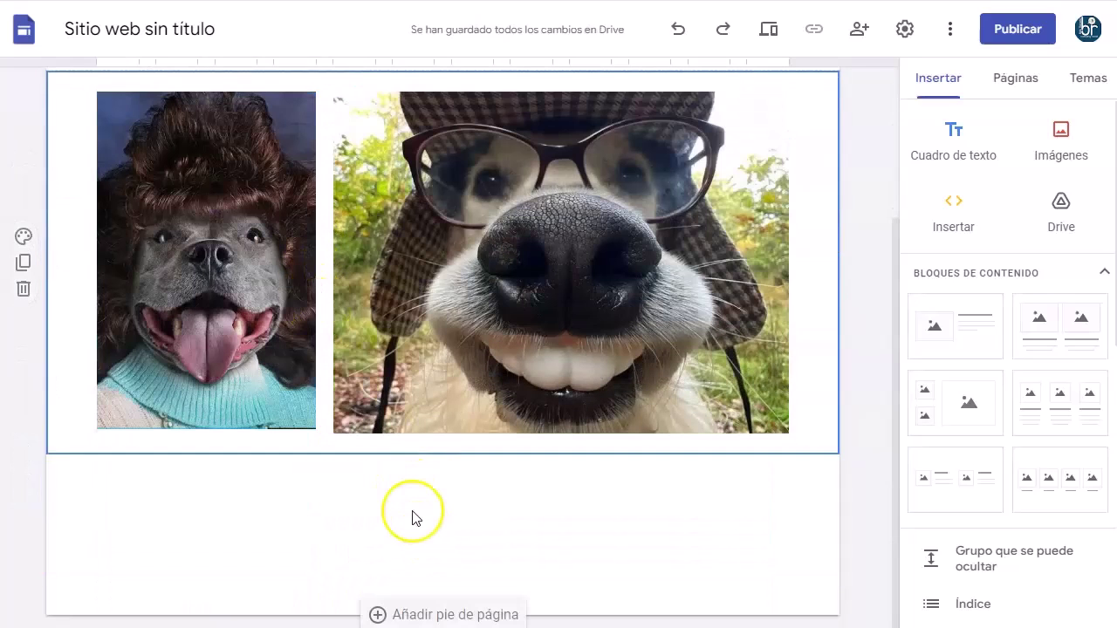
scroll(977, 349, down, 4)
Start a button named 'GET FREE DOG TRAINING COURSE TODAY', leaving its link field to fill in.
click(977, 347)
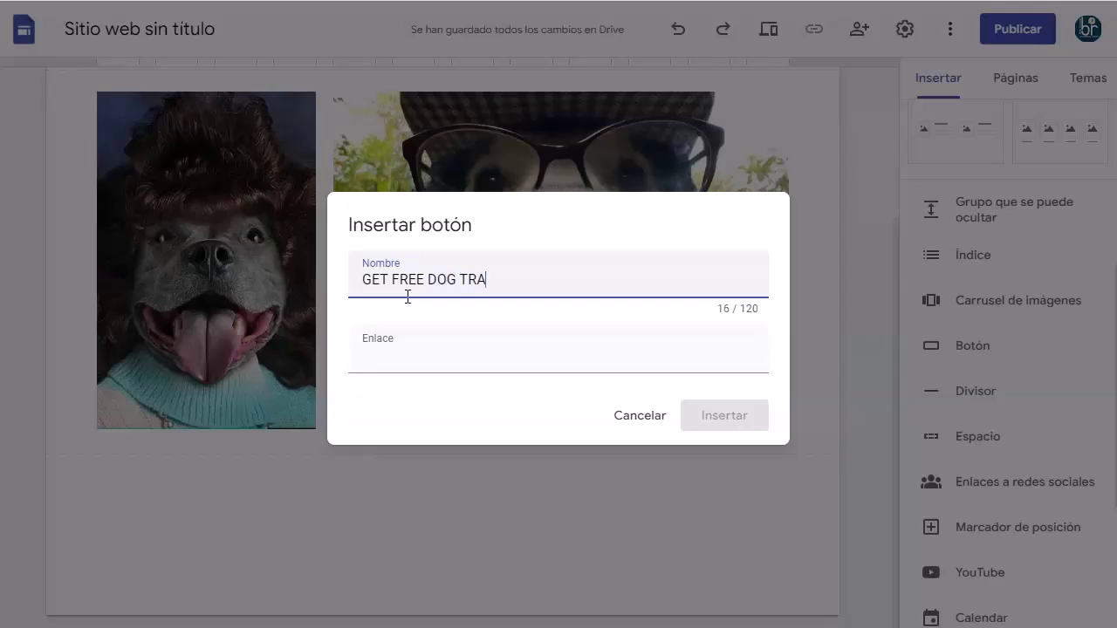
click(427, 357)
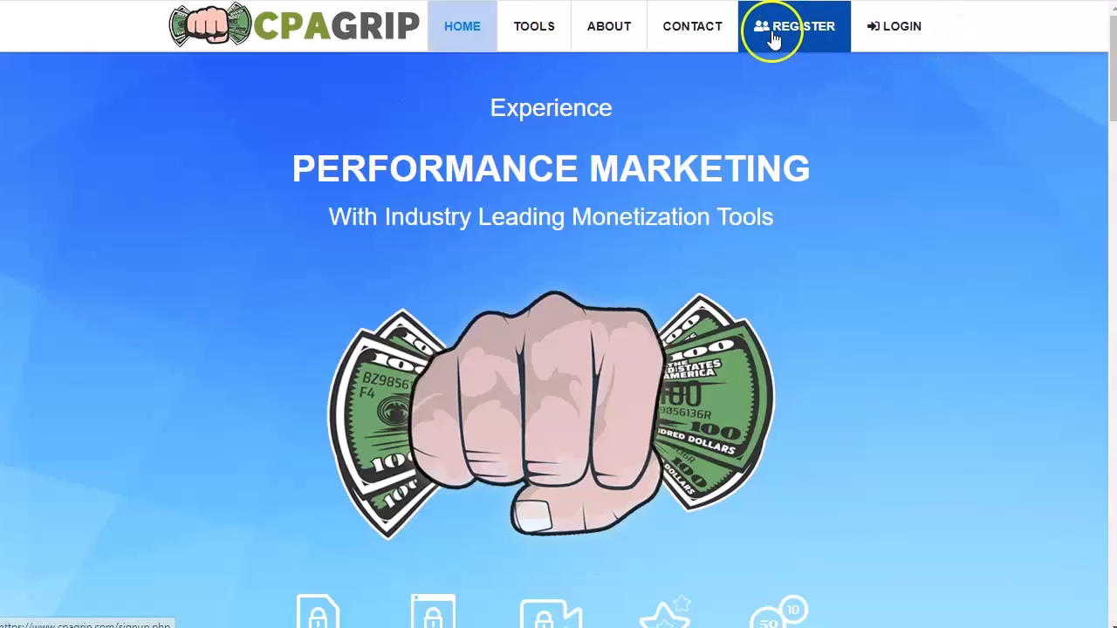
Log in to CPAGrip and open URL / File Lockers under Monetization Tools.
click(807, 44)
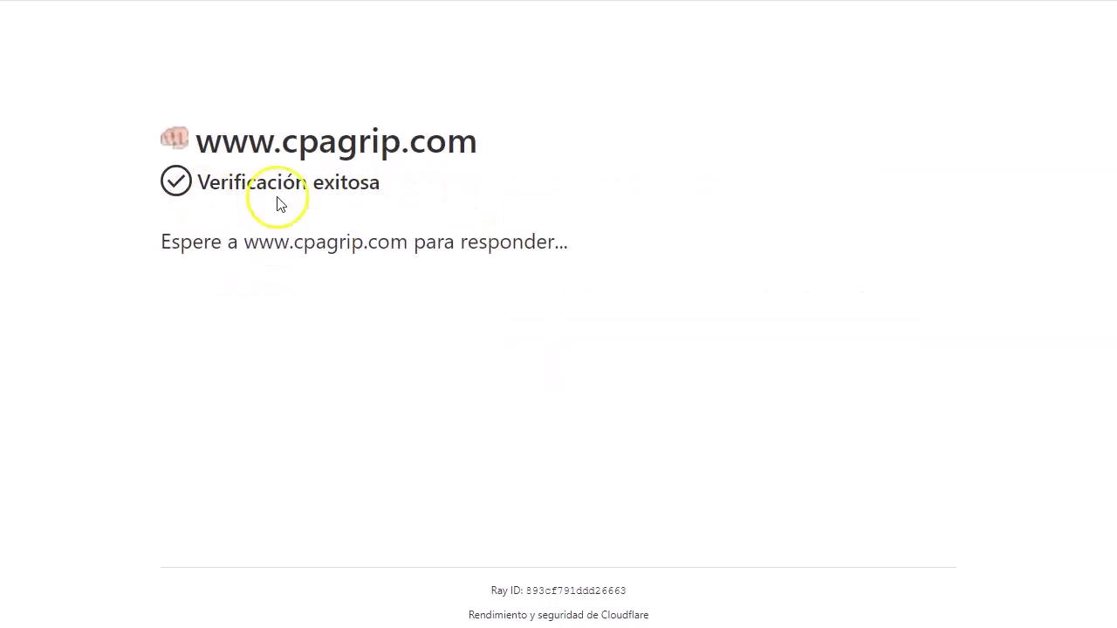
scroll(494, 294, down, 3)
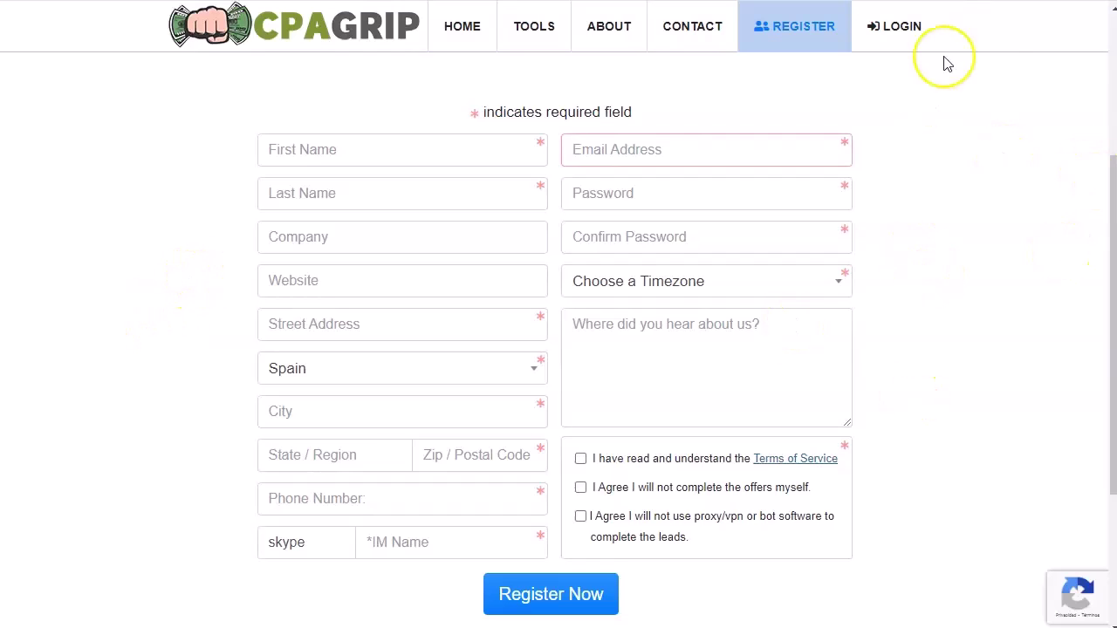
click(905, 31)
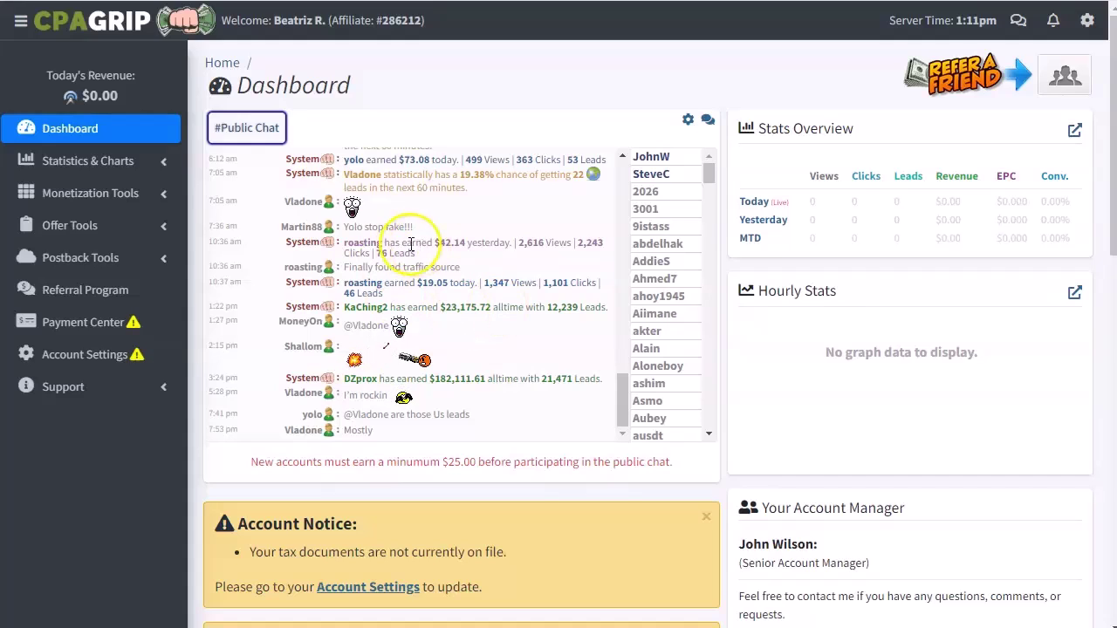
click(165, 195)
click(166, 198)
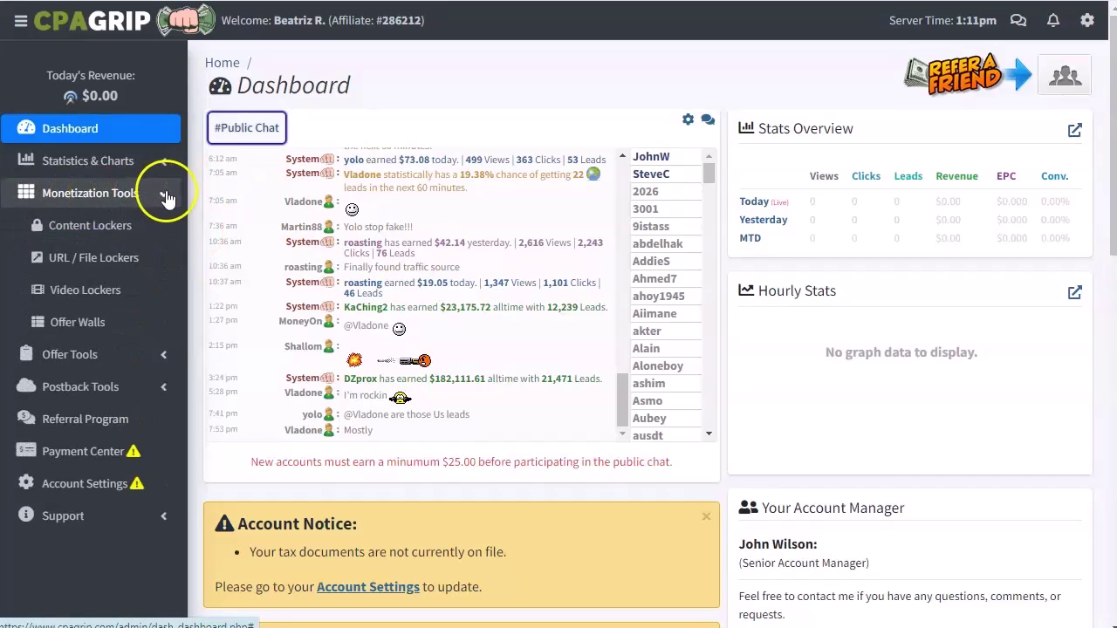
click(73, 262)
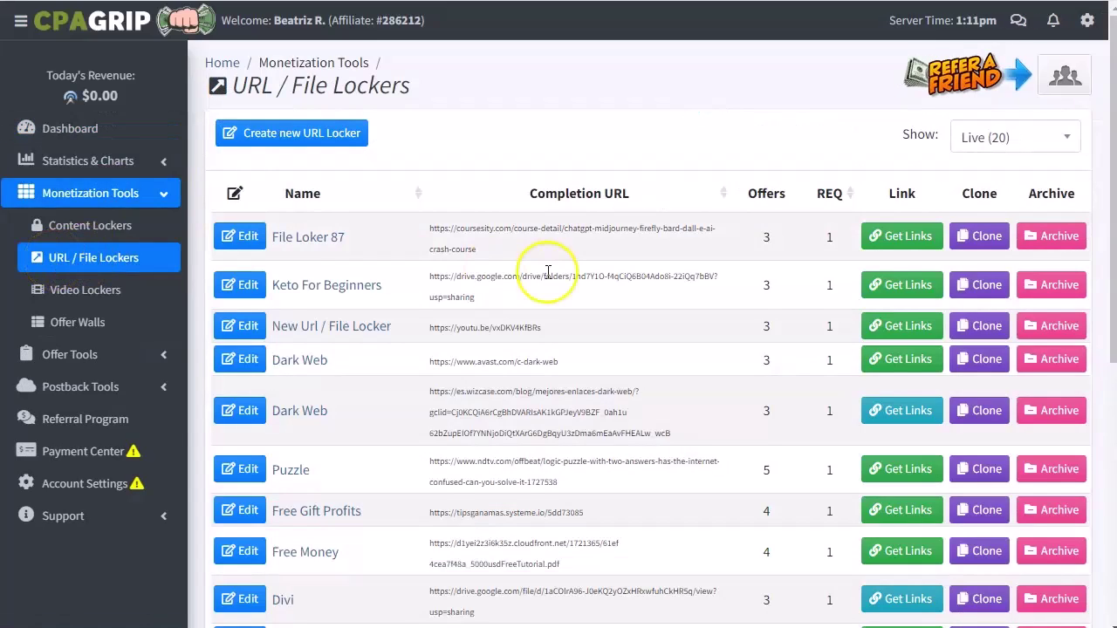
Create a new URL locker, accepting the terms of service.
click(307, 136)
scroll(298, 545, down, 1)
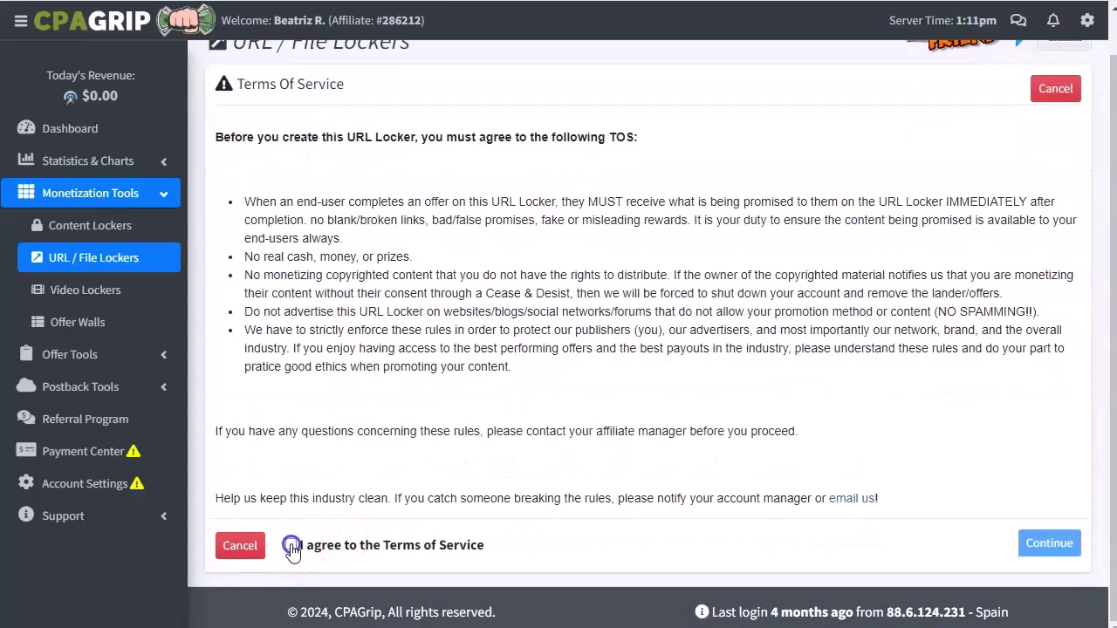
click(293, 546)
click(1038, 541)
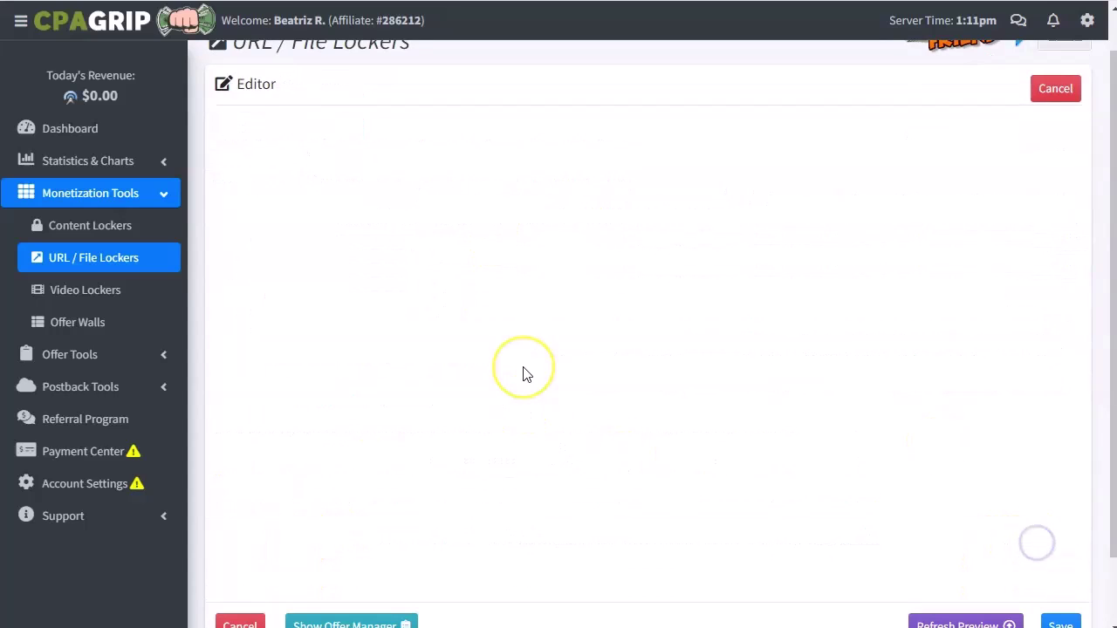
Apply the CAPTCHA template to the locker and select its default name for replacement.
scroll(524, 373, up, 1)
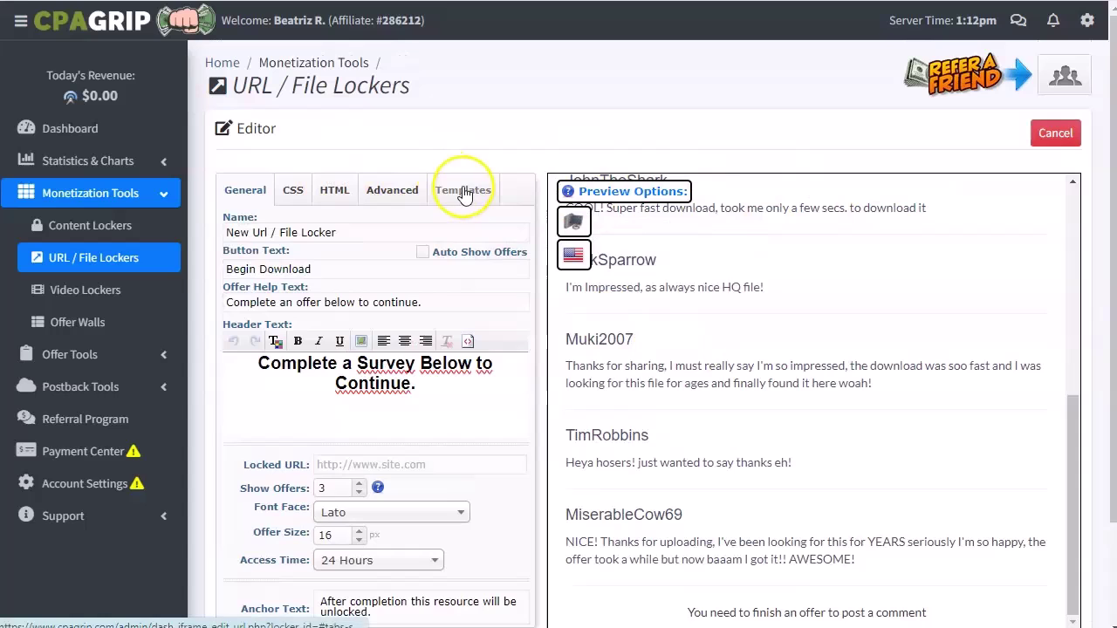
click(463, 191)
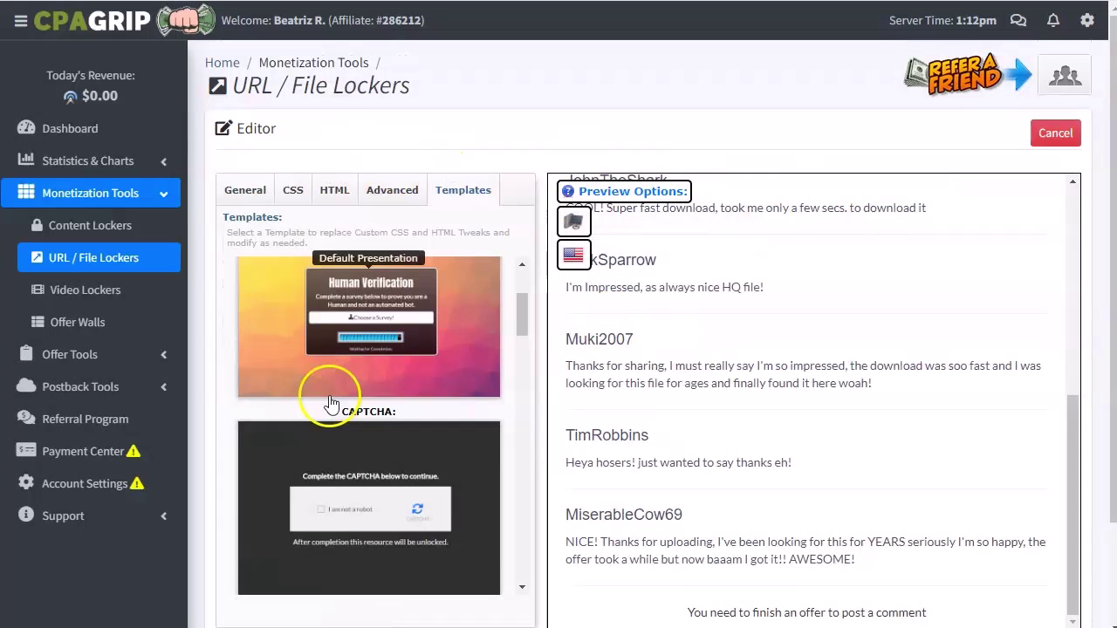
scroll(384, 410, down, 2)
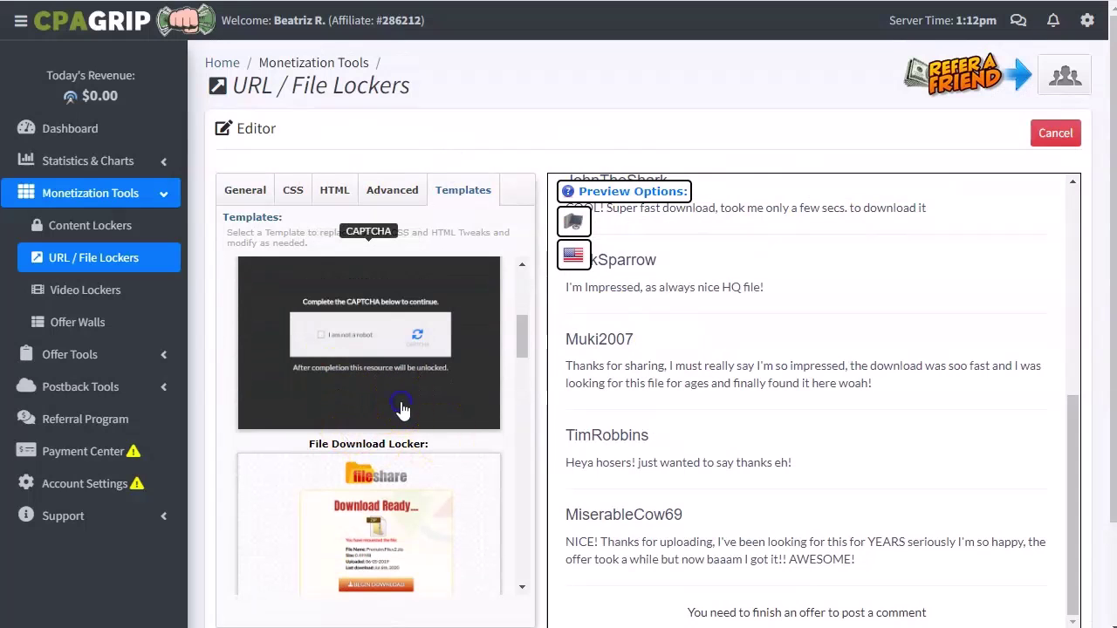
click(402, 408)
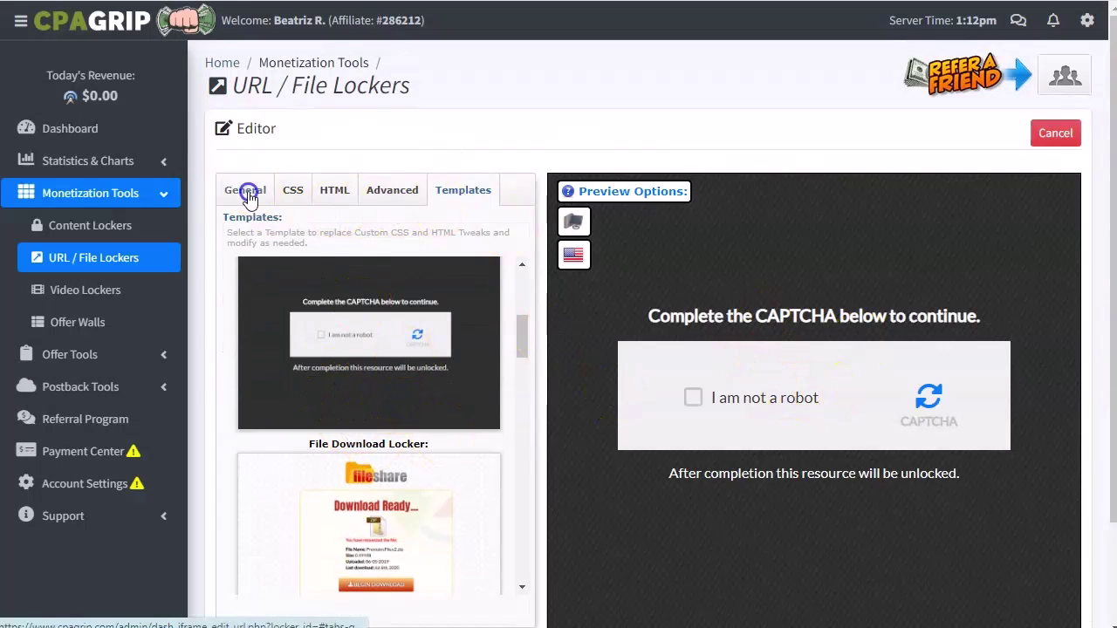
click(247, 190)
drag(336, 232, 131, 242)
Name the locker 'dog training' and change the anchor text to 'FREE TRAINING DOG'.
text(d)
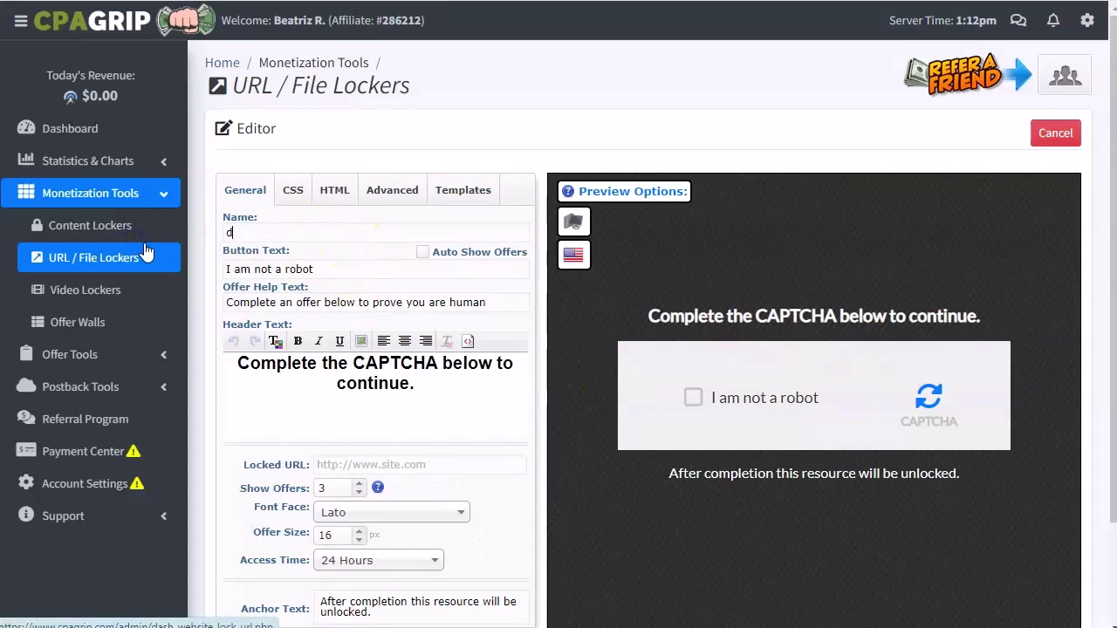
text(og training)
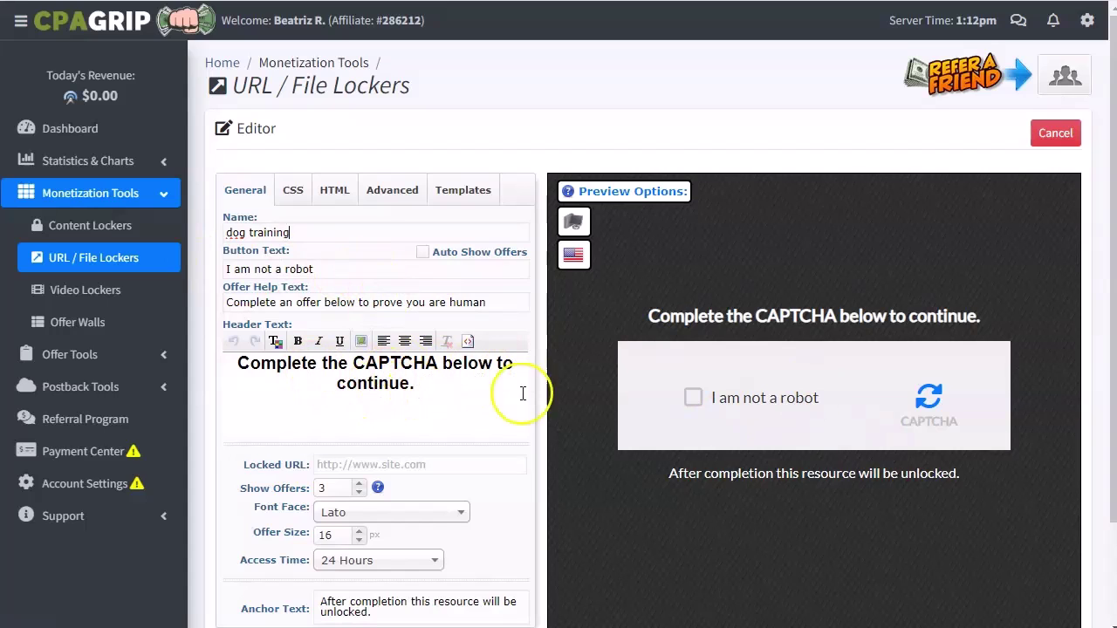
scroll(362, 522, down, 1)
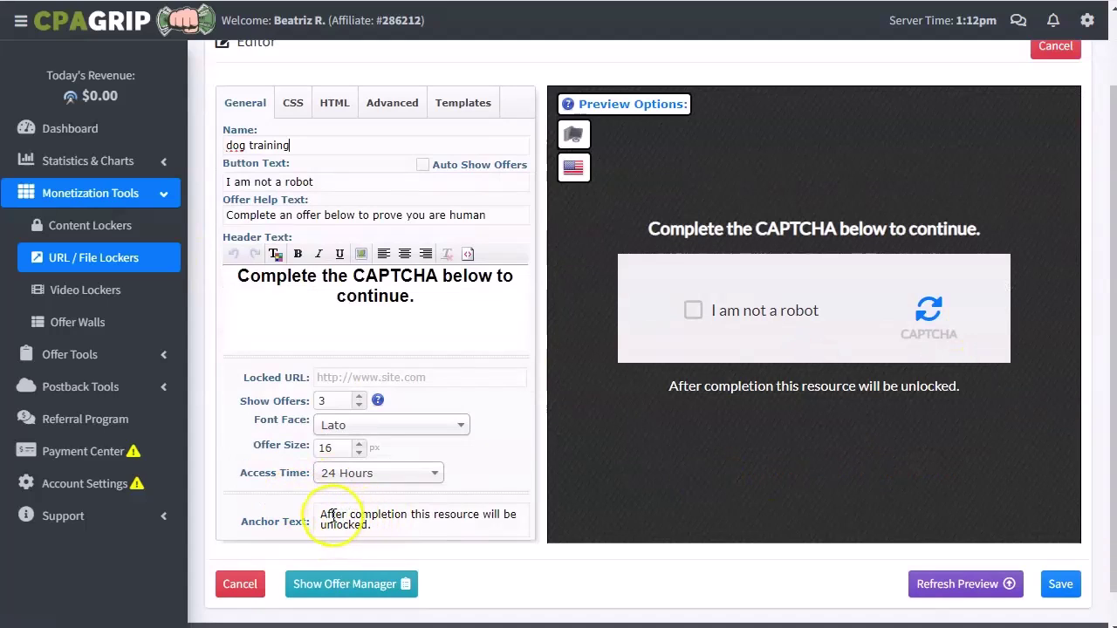
drag(411, 515, 476, 515)
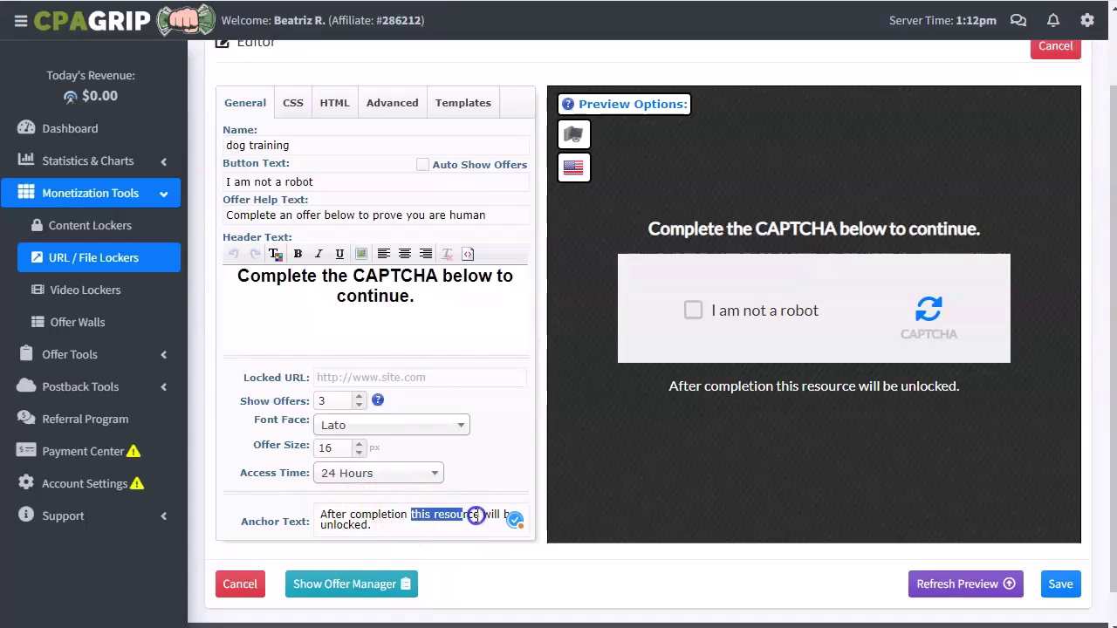
text(FREE TRAINING DOG)
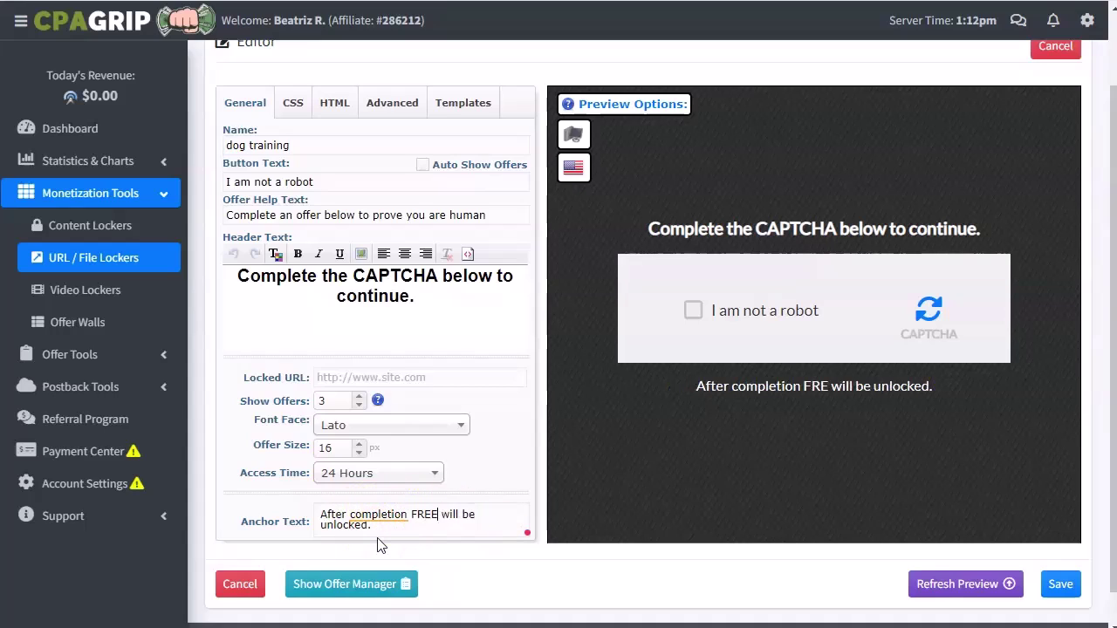
click(399, 520)
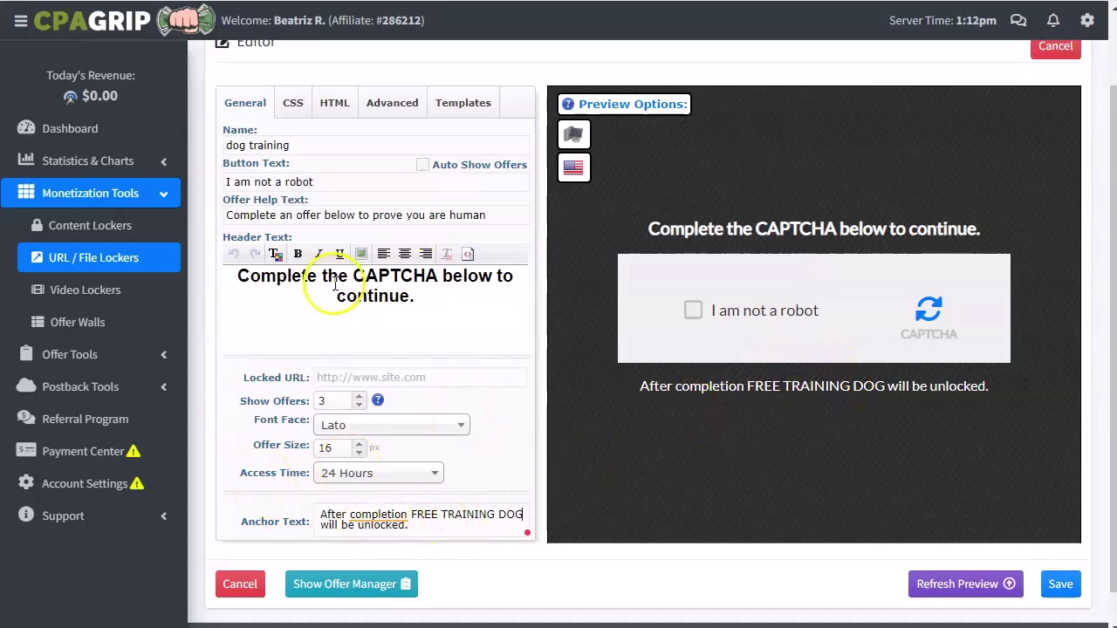
Change the header text to 'Access FREE TRAINING DOG'.
drag(442, 278, 415, 297)
click(415, 297)
double_click(374, 296)
text(Access FREE TRINING DOG)
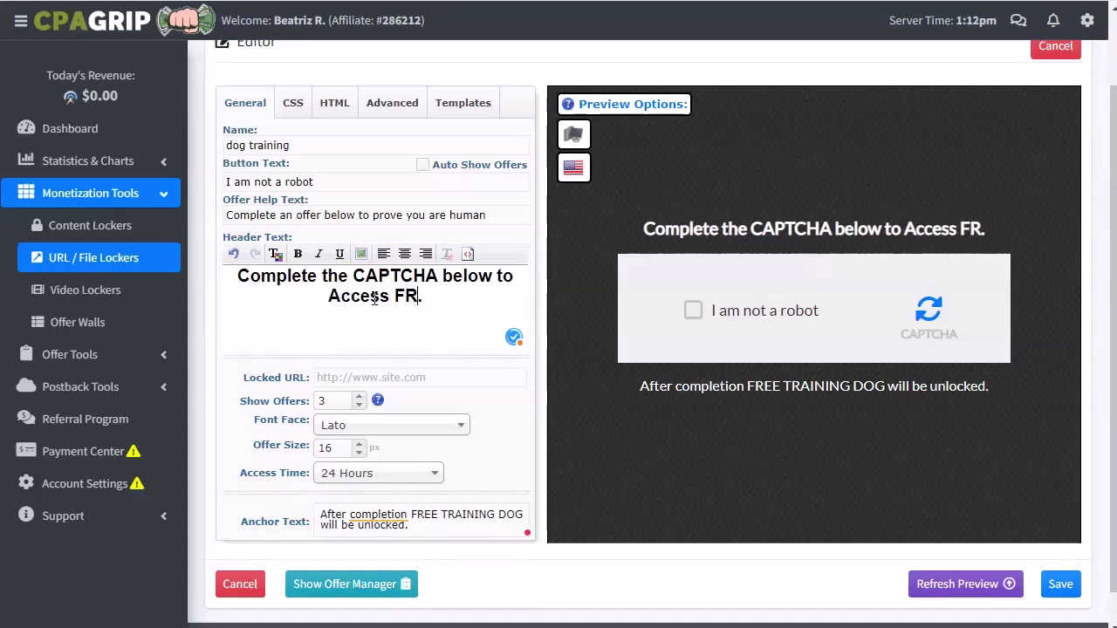
click(393, 296)
text(AINING DOG)
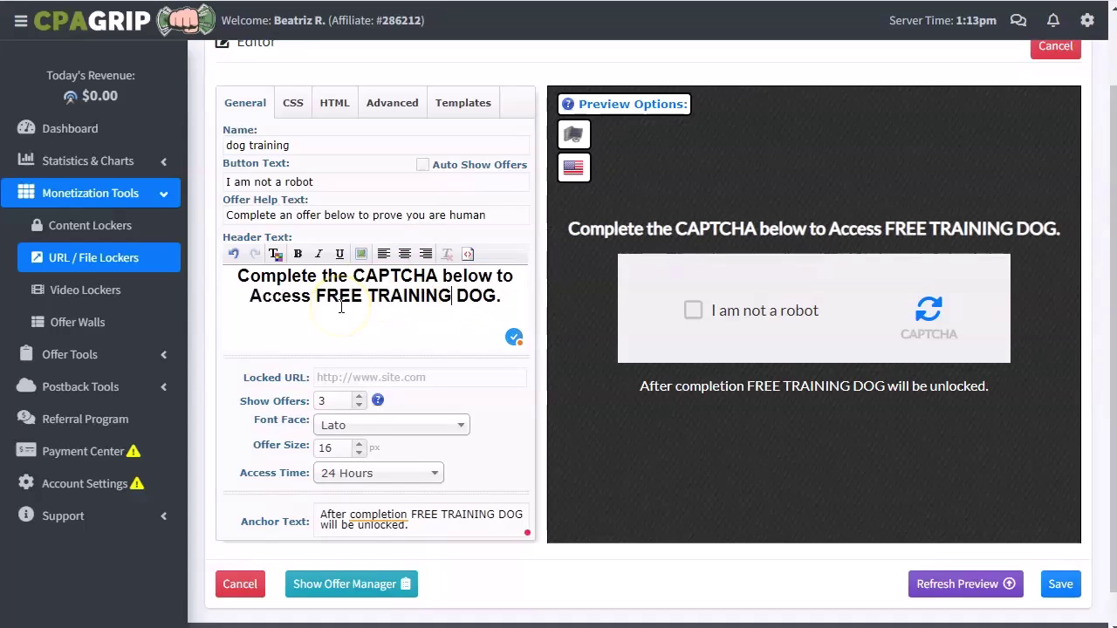
Copy the treadmill course URL from Notepad++ for the Locked URL field.
click(447, 378)
key(alt+Tab)
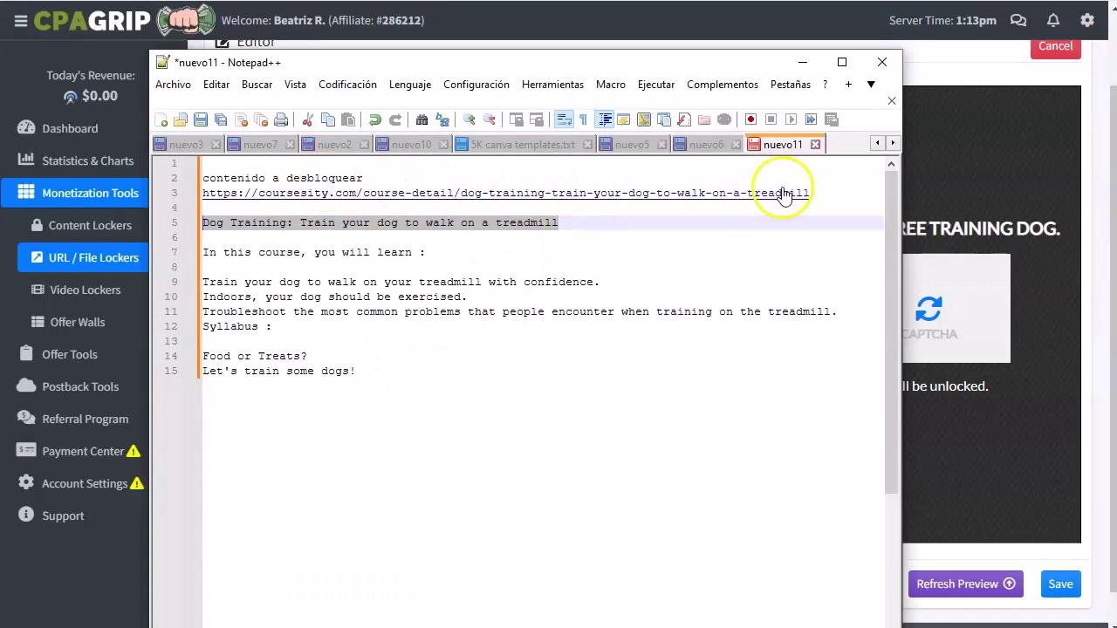
drag(811, 192, 202, 192)
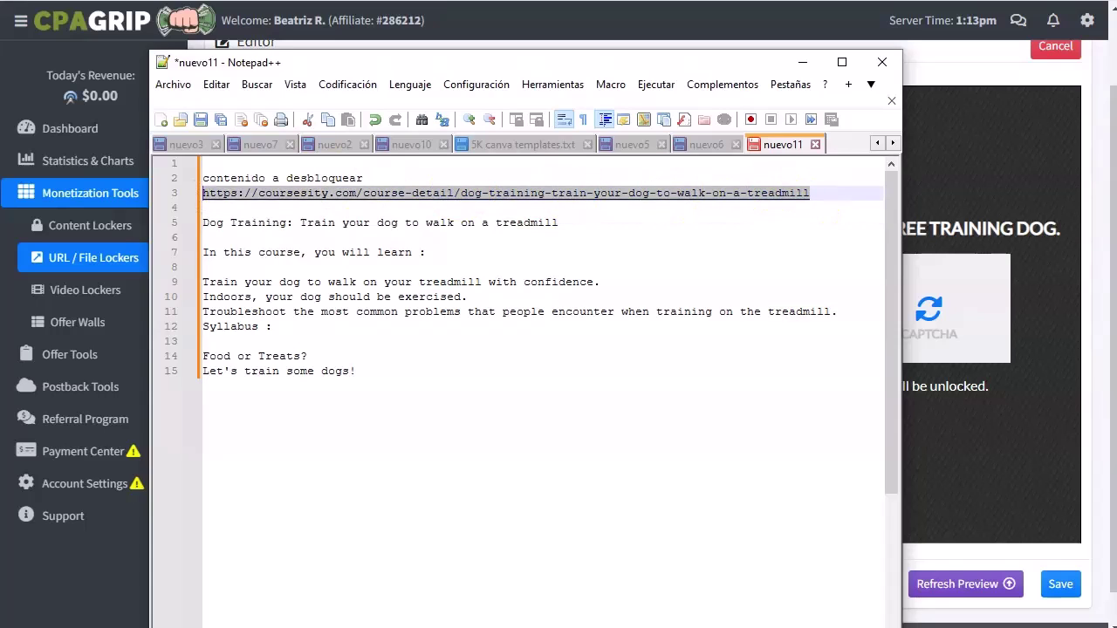
key(ctrl+c)
key(alt+Tab)
click(439, 381)
Paste the course URL as the Locked URL and raise Show Offers to 5.
key(ctrl+v)
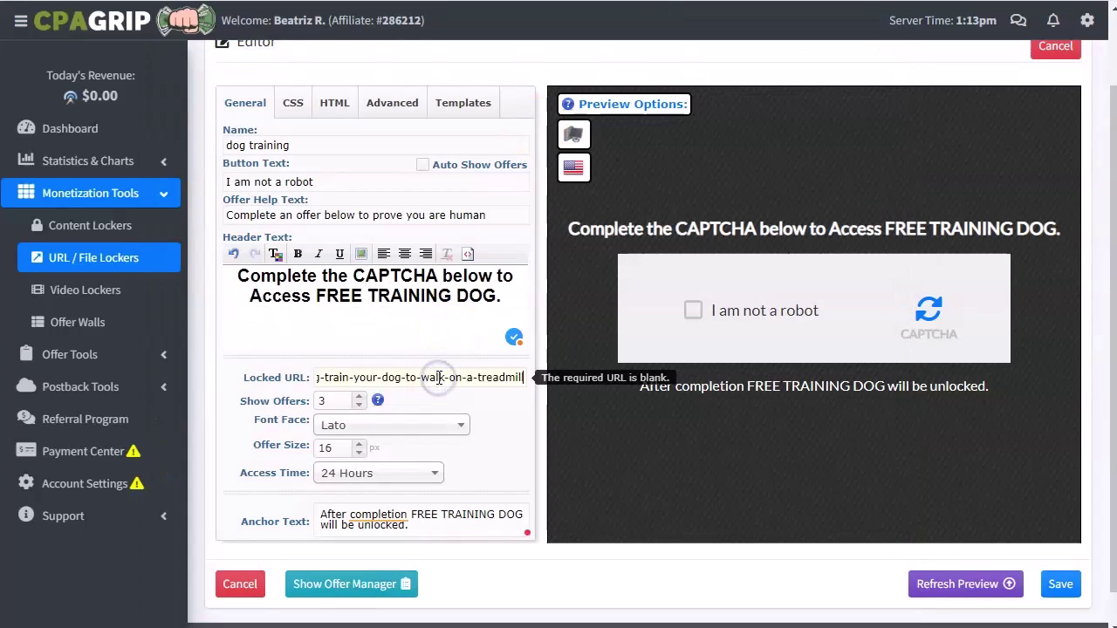
click(774, 404)
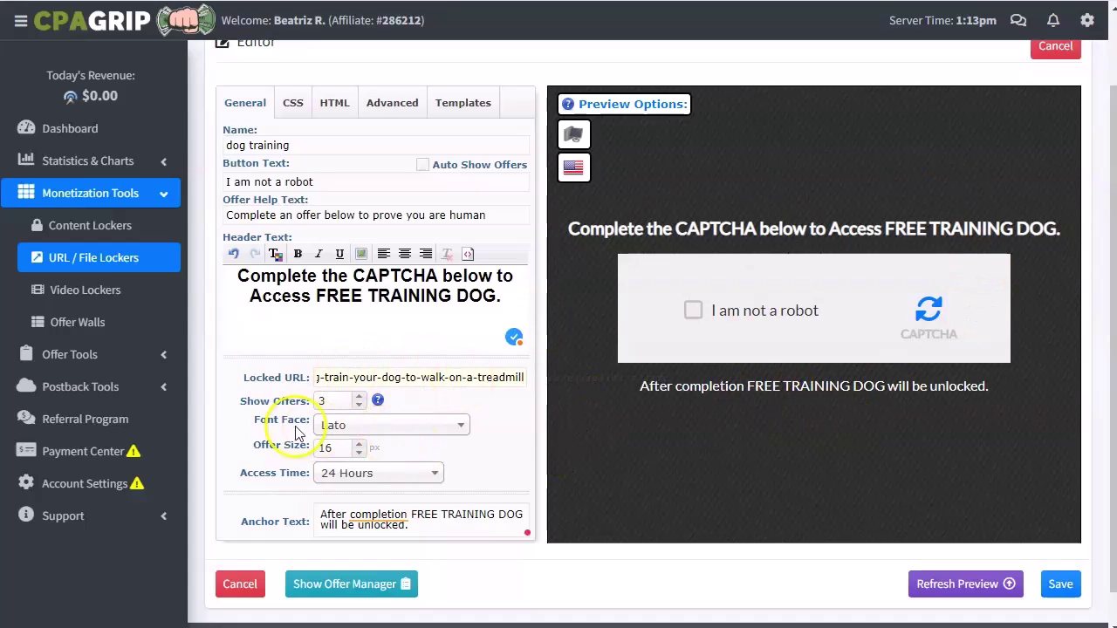
click(358, 396)
click(357, 396)
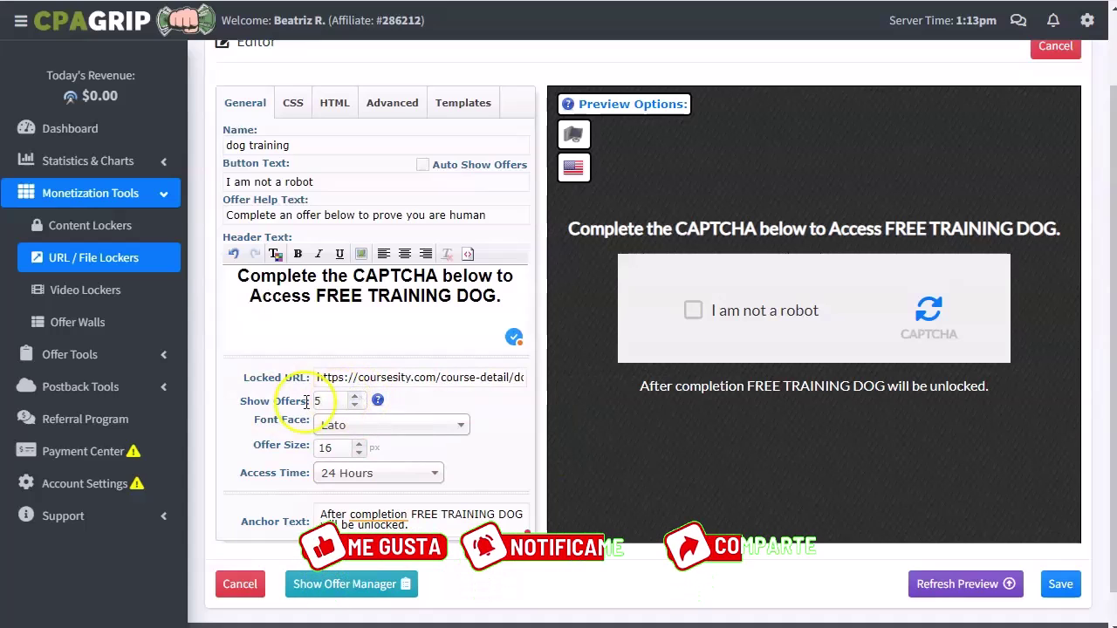
Save the locker and copy the Dog Training locker's generated link.
click(1079, 601)
click(1063, 591)
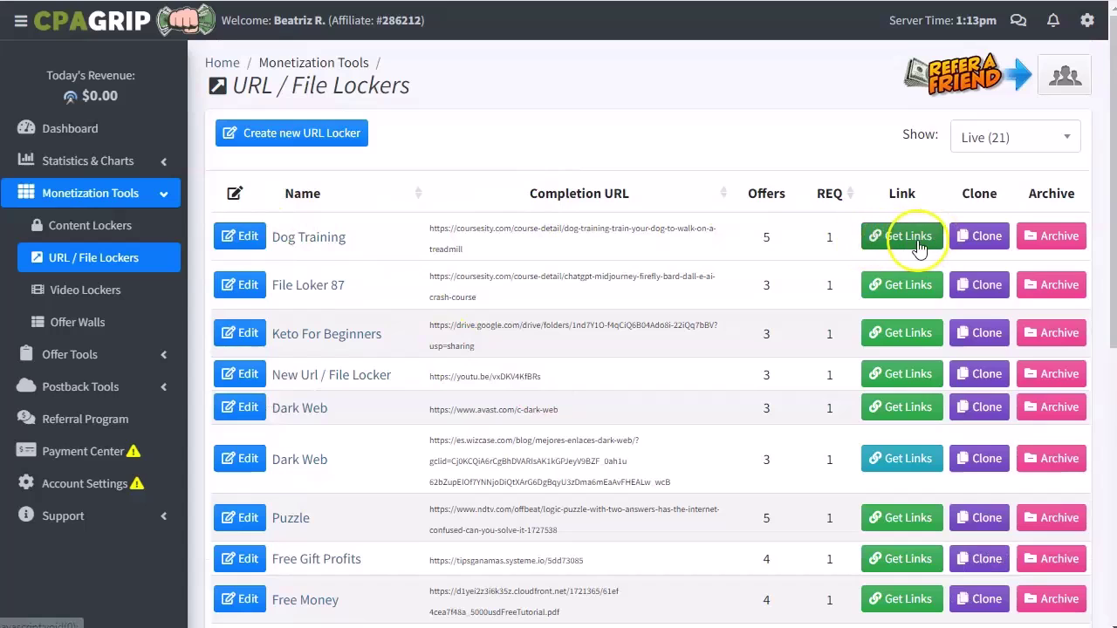
click(910, 237)
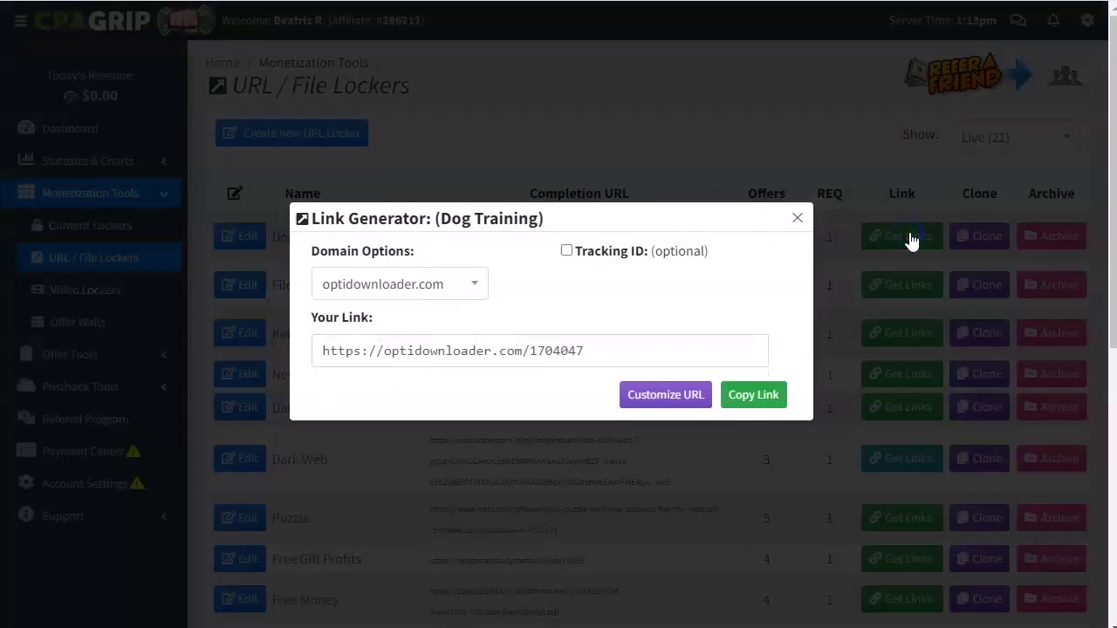
click(752, 398)
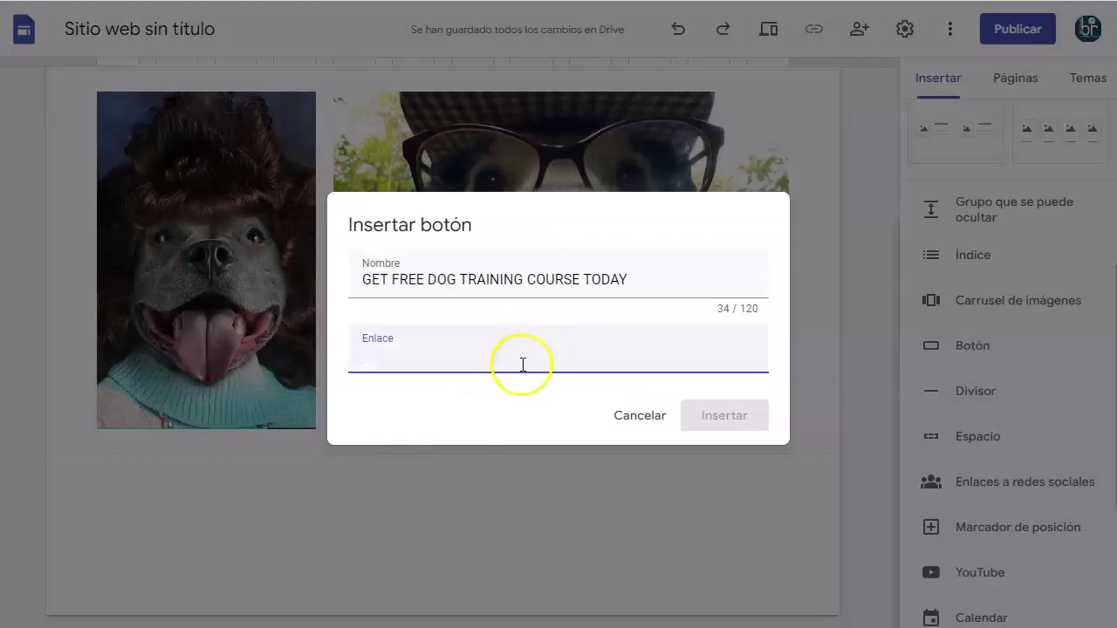
Link the button to the locker, insert it, and widen it beneath both photos.
key(ctrl+v)
click(724, 416)
drag(188, 414, 789, 415)
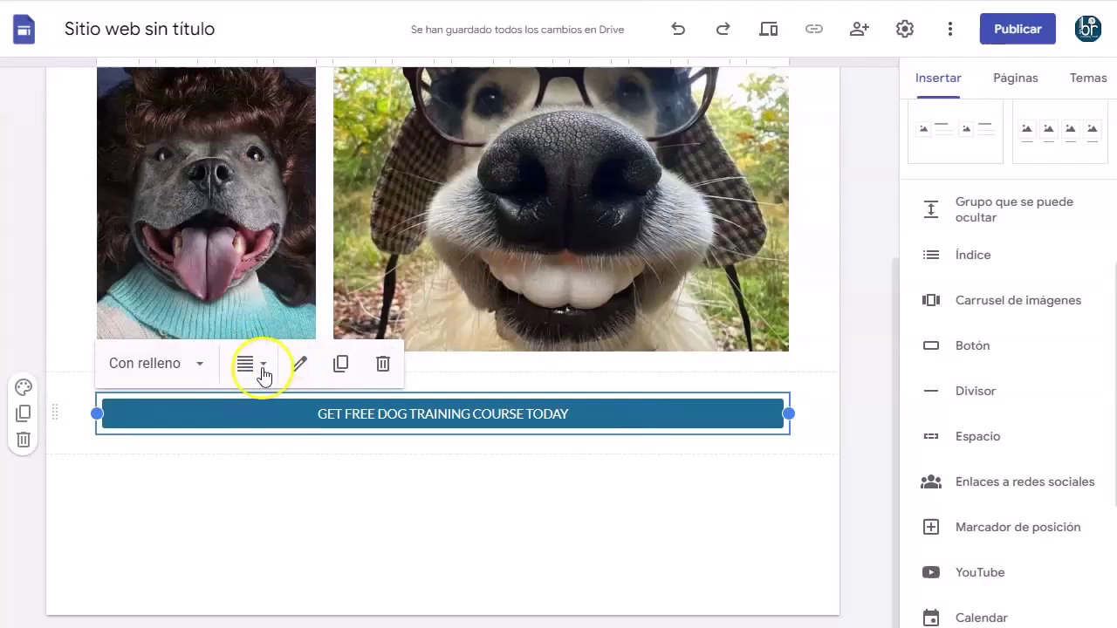
Name the site 'freetrainingdogcourse2024'.
click(411, 274)
scroll(411, 274, up, 3)
scroll(398, 319, down, 3)
scroll(410, 408, up, 4)
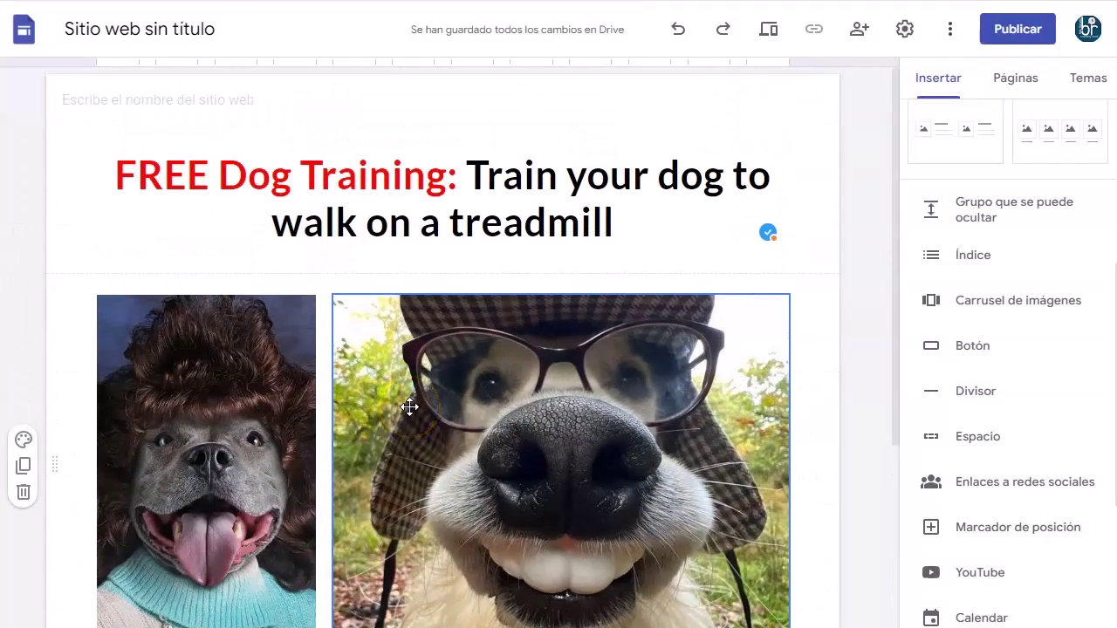
click(255, 157)
click(114, 103)
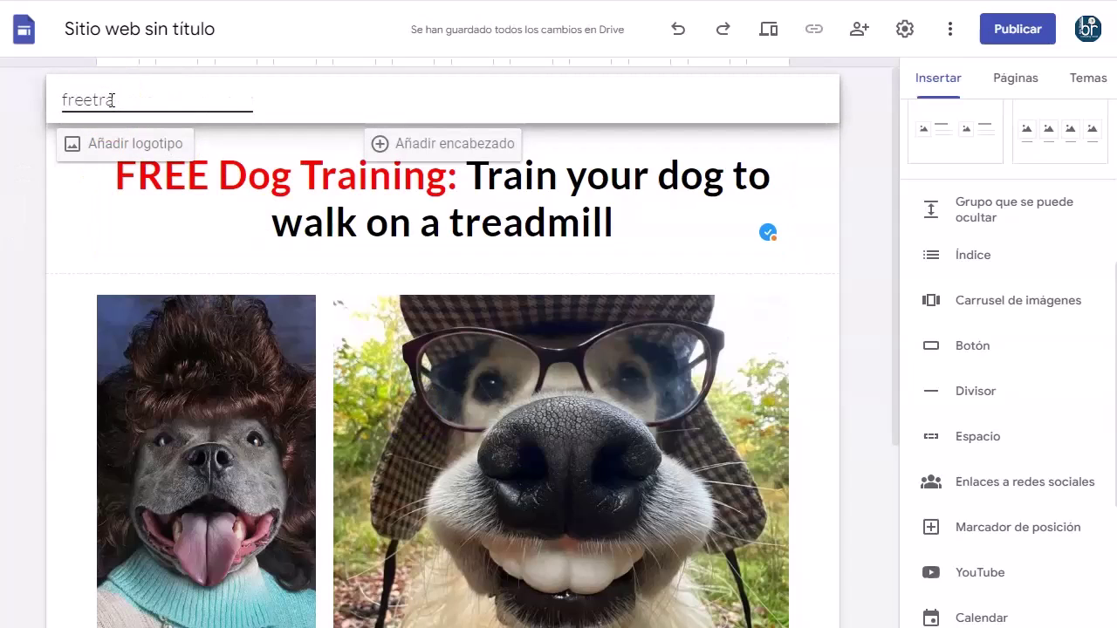
text(freetrainingdogcourse2024)
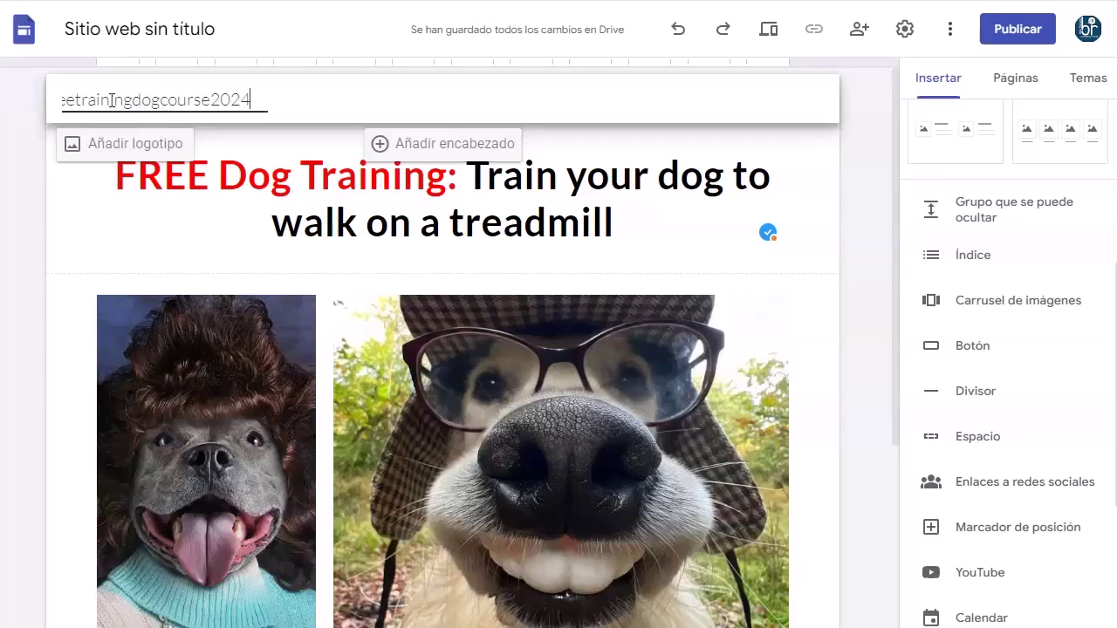
key(Return)
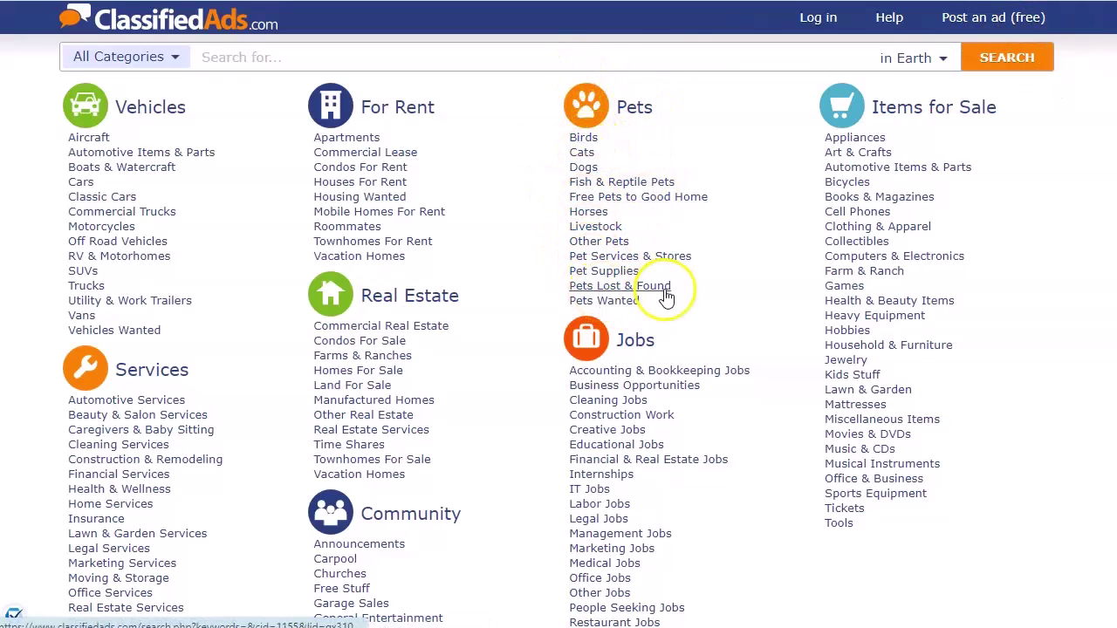
Start a free ad in Pets > Dogs located in Los Angeles: Central, CA.
click(582, 170)
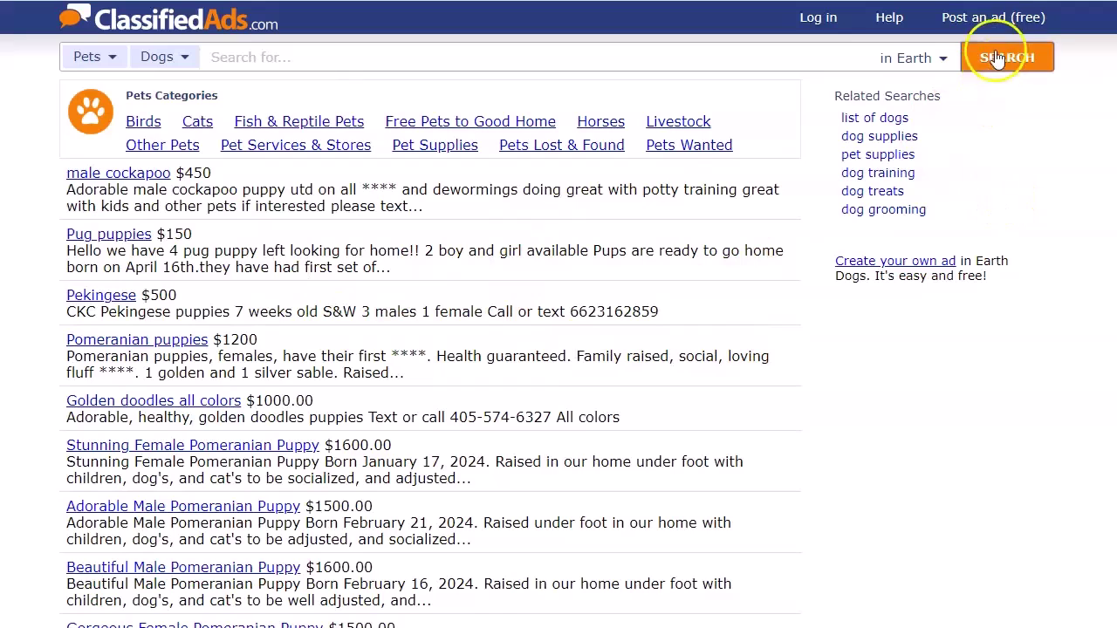
click(977, 27)
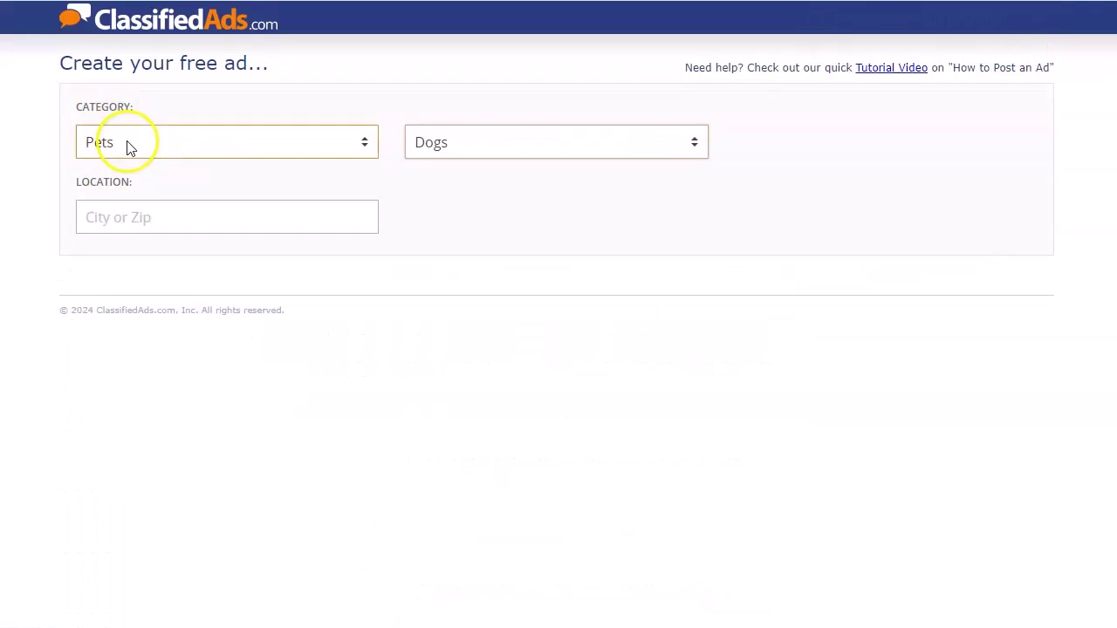
click(187, 217)
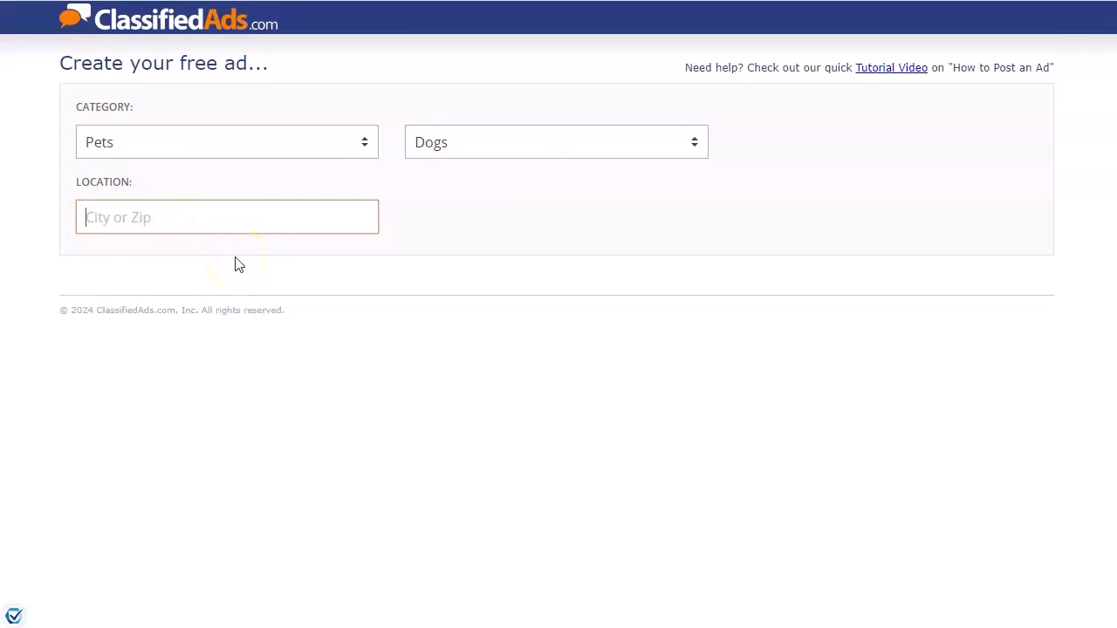
text(los angeles)
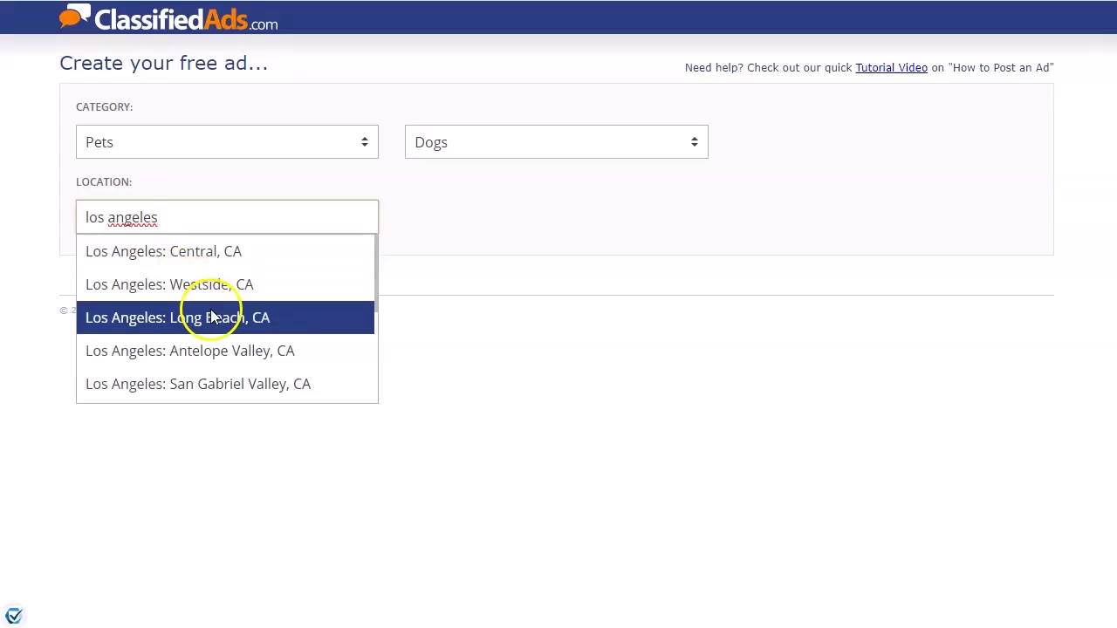
click(214, 258)
click(148, 282)
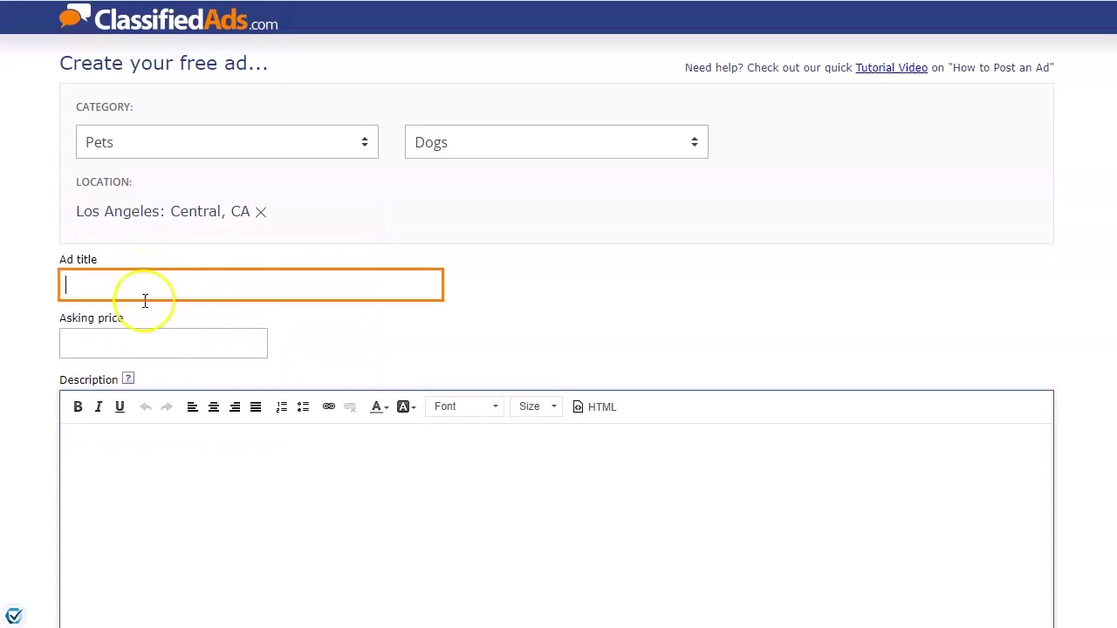
Title the ad 'FREE Dog Training Course' and set the price to 0.
key(alt+Tab)
click(300, 223)
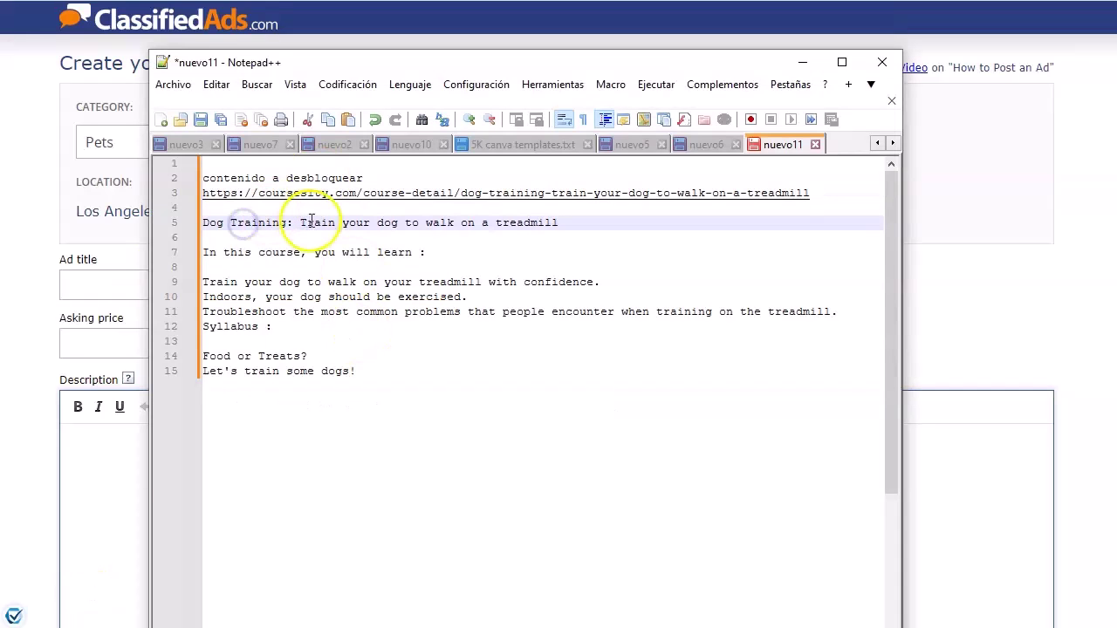
triple_click(300, 223)
click(114, 282)
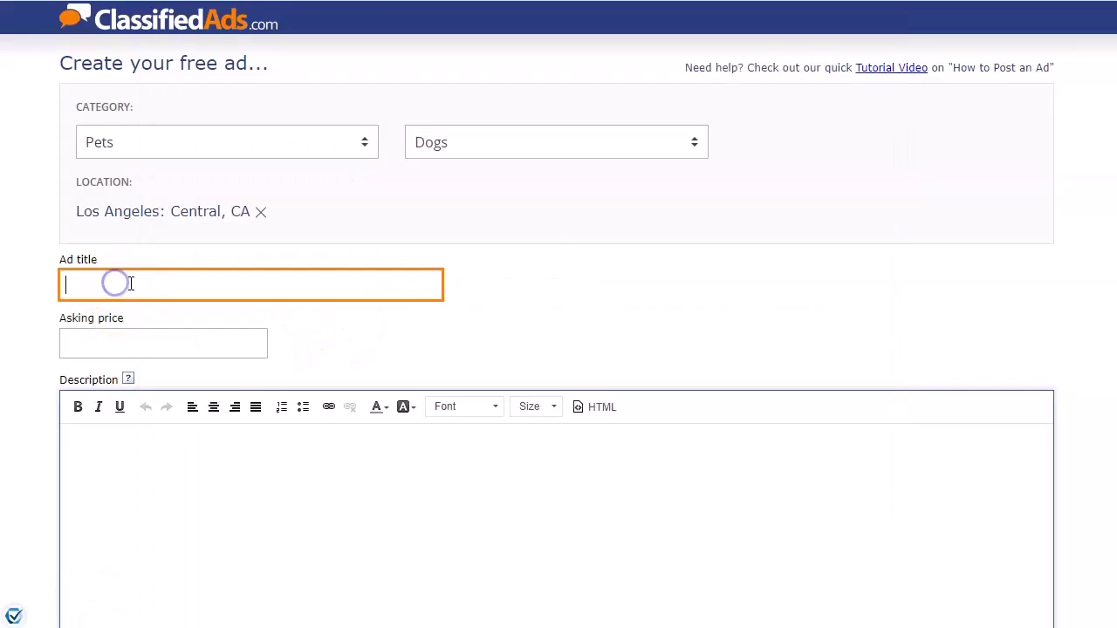
key(ctrl+v)
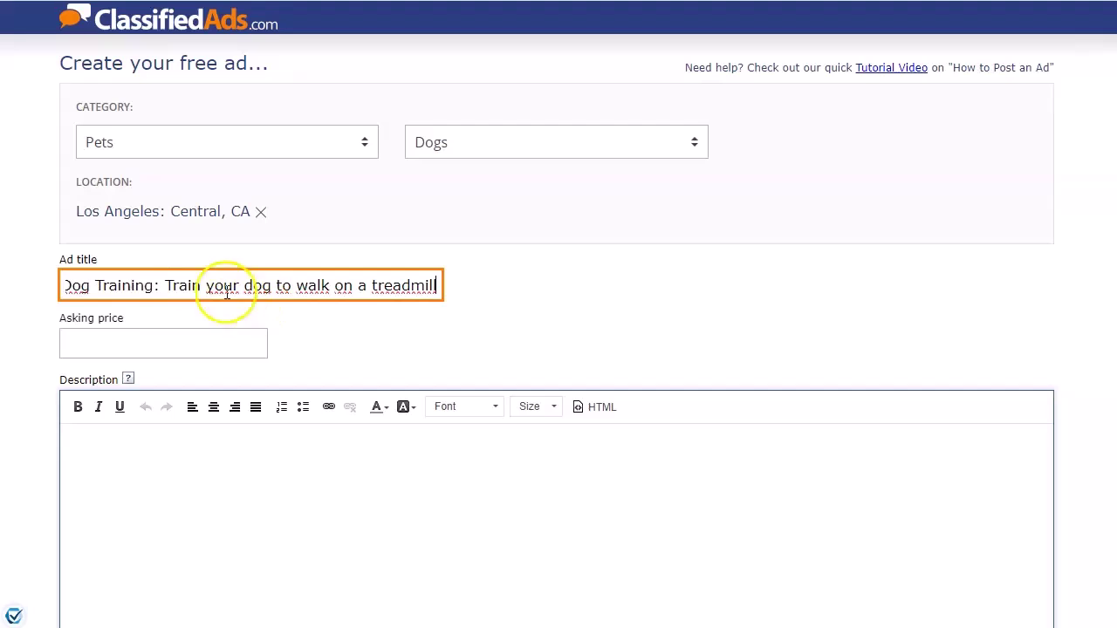
drag(157, 285, 438, 285)
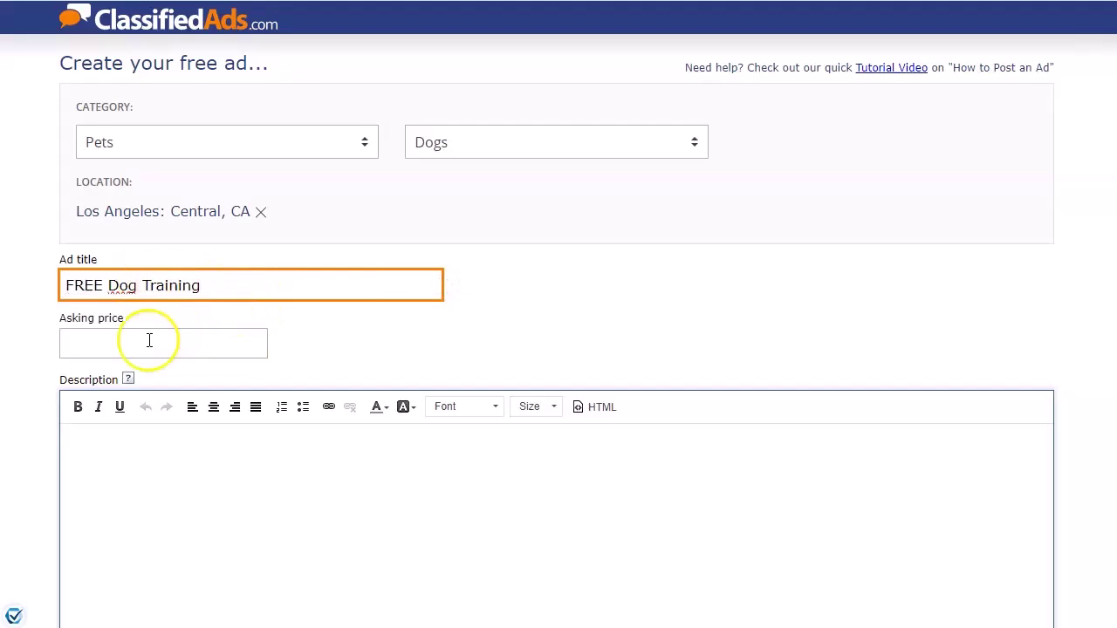
click(146, 342)
text(0)
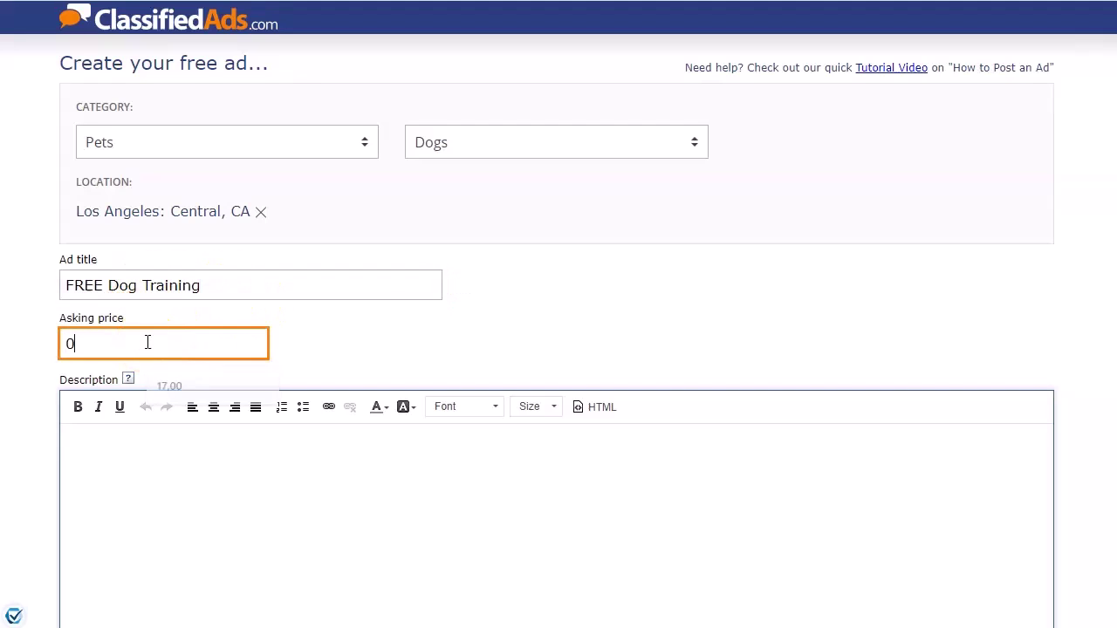
Paste the course description from Notepad++ into the ad's description.
click(169, 439)
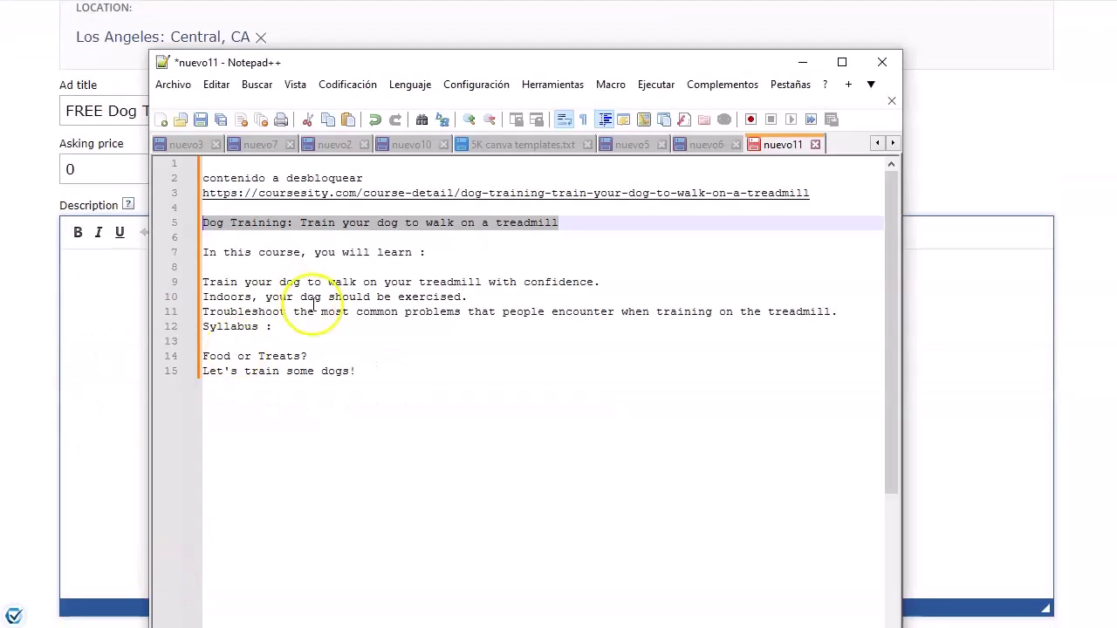
click(307, 266)
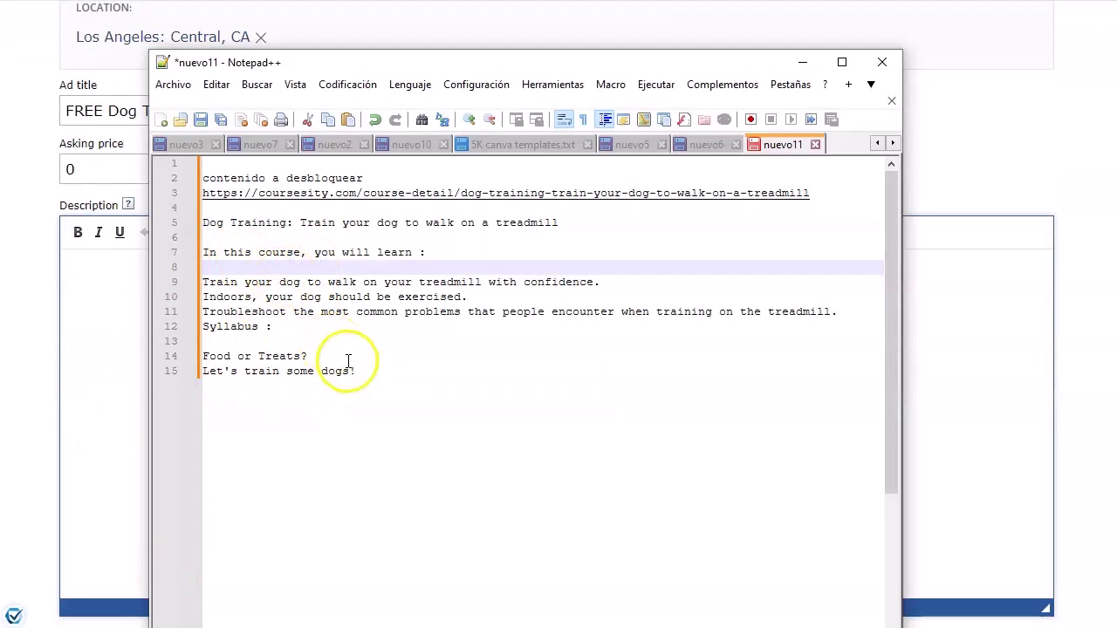
drag(353, 370, 202, 251)
key(ctrl+c)
click(125, 294)
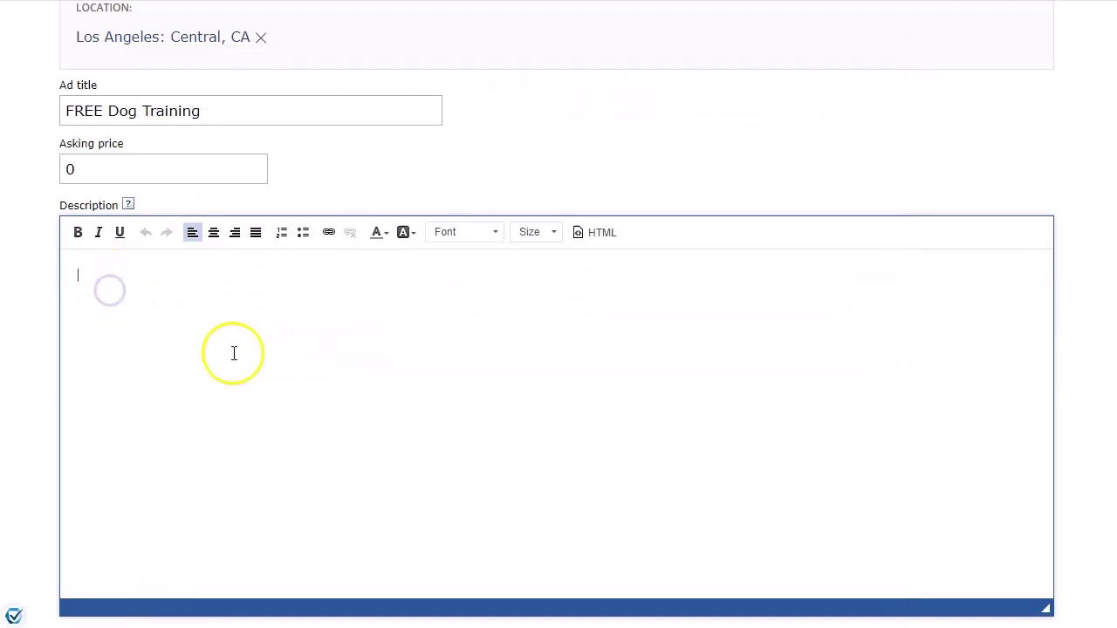
key(ctrl+v)
click(238, 114)
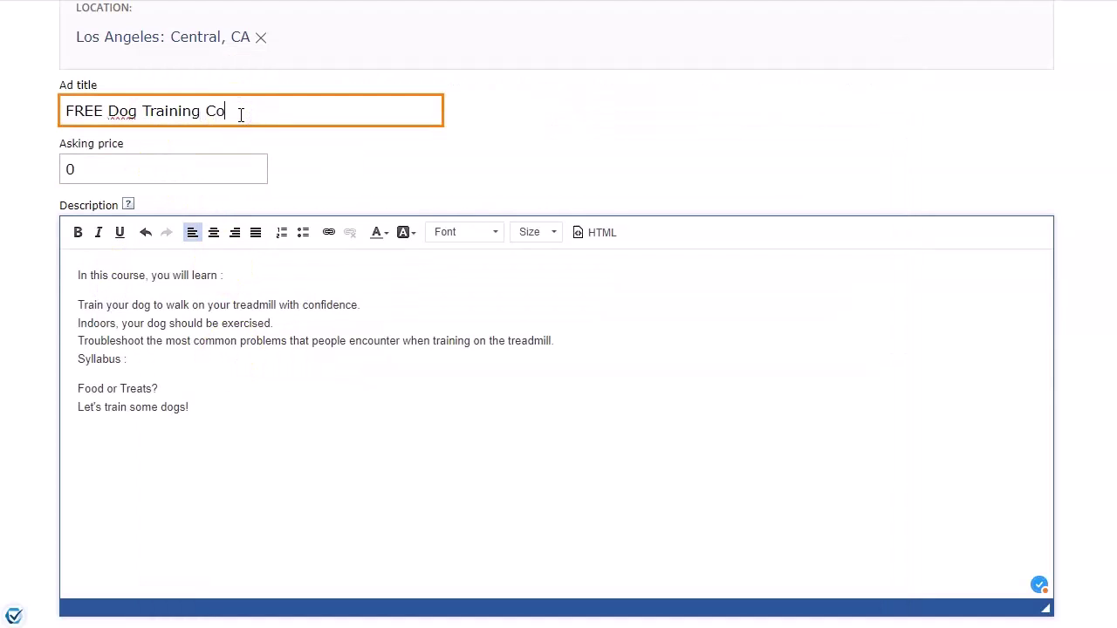
text(e)
Set the description to size 14, bold both headings, and bullet the three learning points.
triple_click(100, 272)
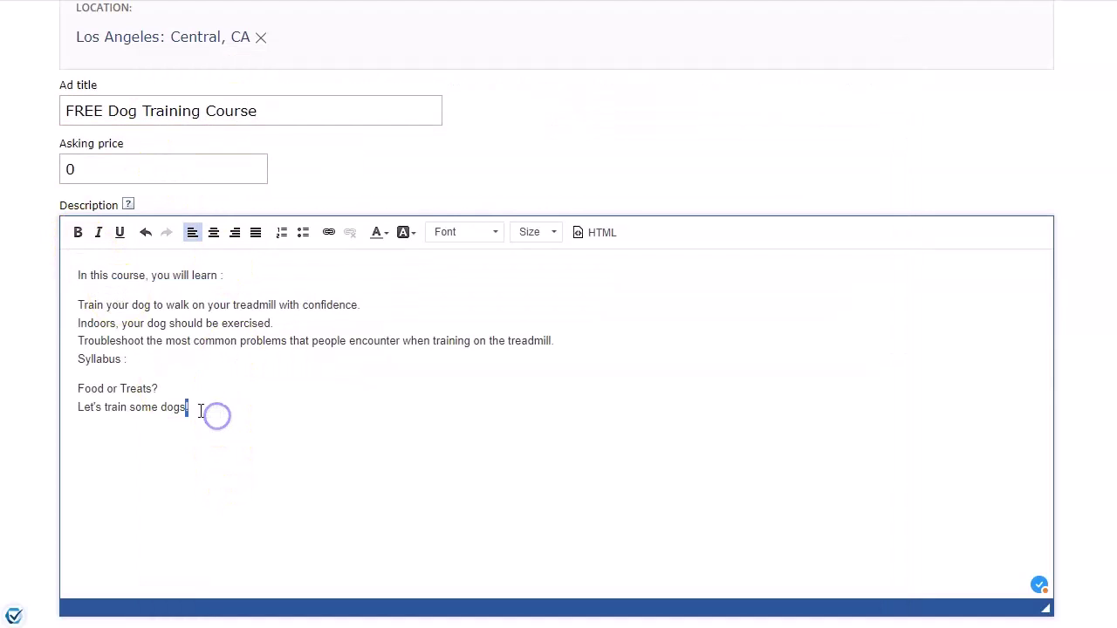
drag(202, 410, 74, 276)
click(553, 232)
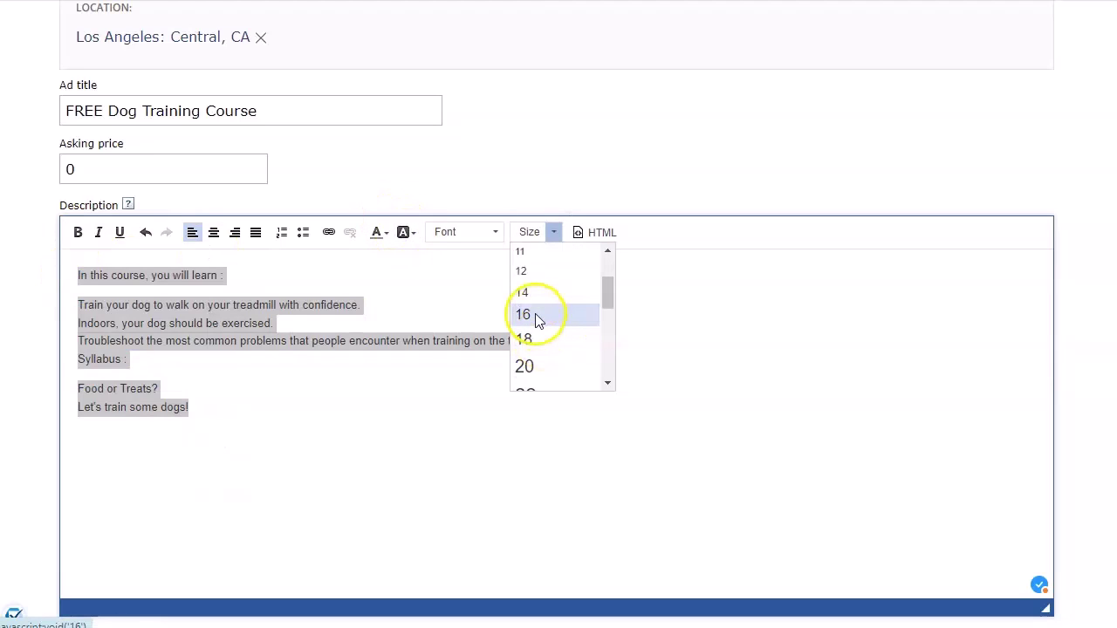
click(539, 311)
drag(248, 276, 90, 343)
click(77, 232)
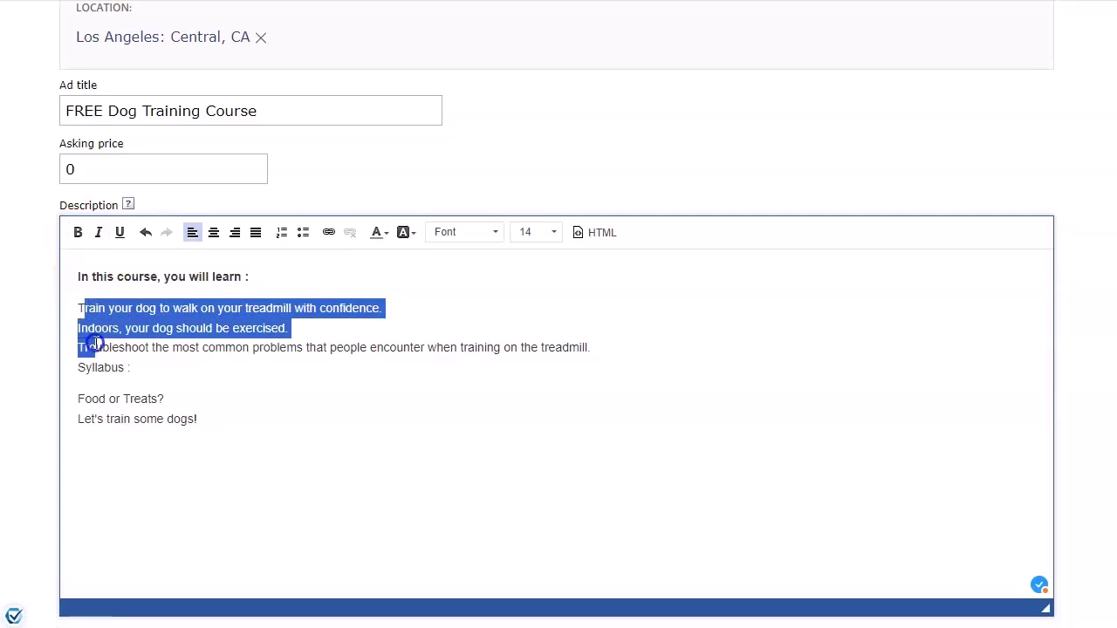
click(303, 232)
click(148, 385)
drag(148, 385, 55, 384)
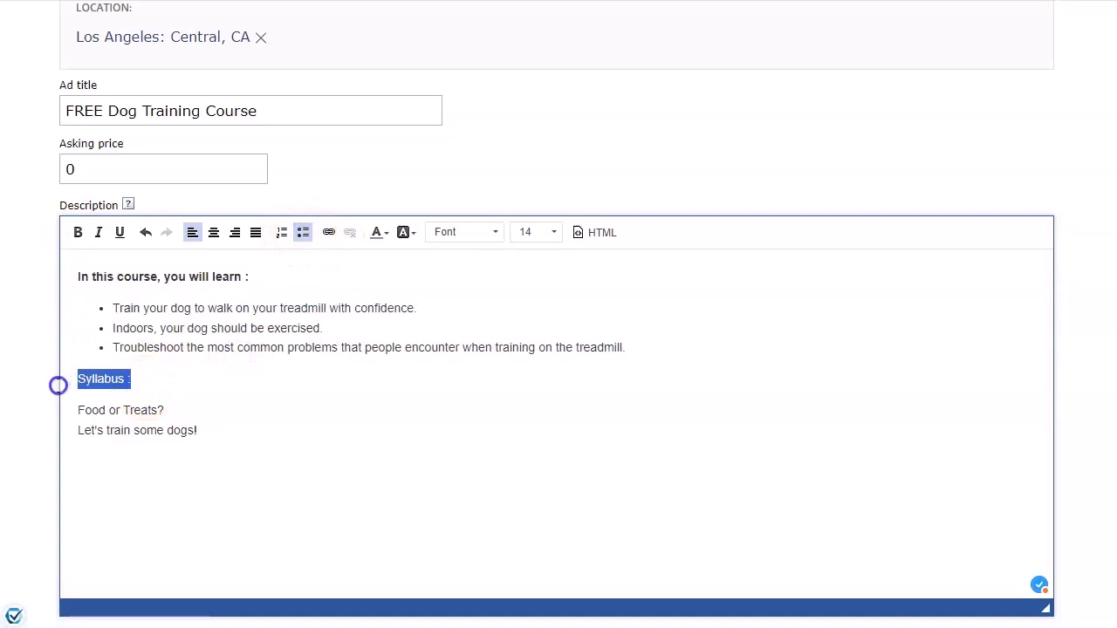
click(78, 232)
scroll(253, 349, down, 4)
Look over the ad form's contact fields: name, e-mail, phone and zip code.
click(223, 308)
click(216, 368)
click(222, 428)
click(224, 479)
scroll(223, 479, down, 1)
click(270, 486)
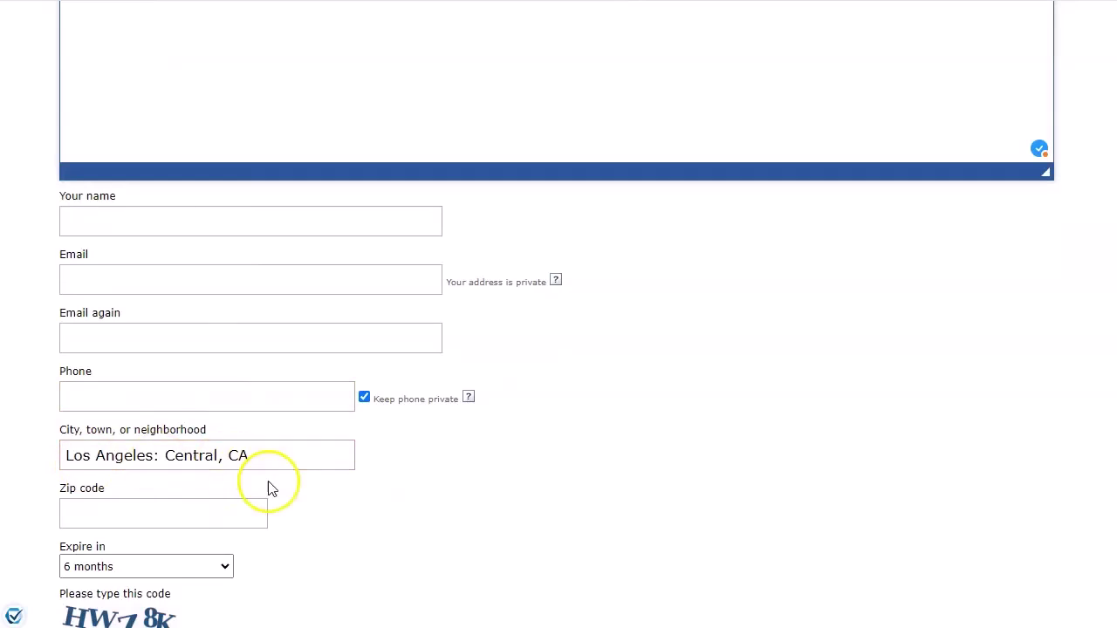
scroll(218, 453, down, 1)
click(155, 418)
click(296, 465)
scroll(299, 475, down, 1)
scroll(366, 419, up, 2)
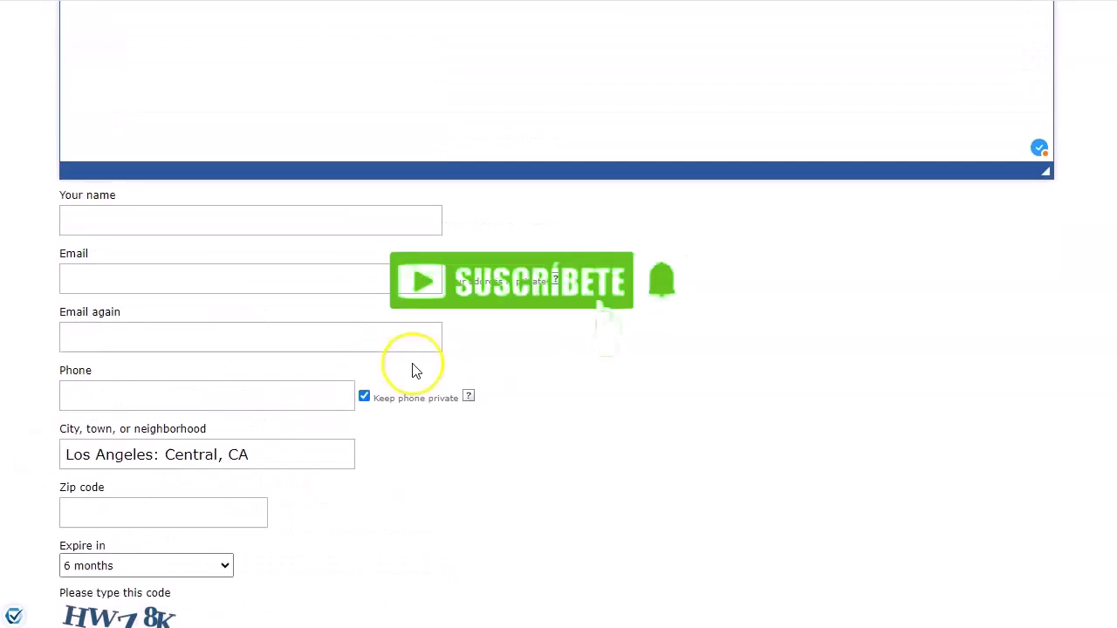
Enter the contact's name and the same e-mail address in both e-mail fields.
click(276, 214)
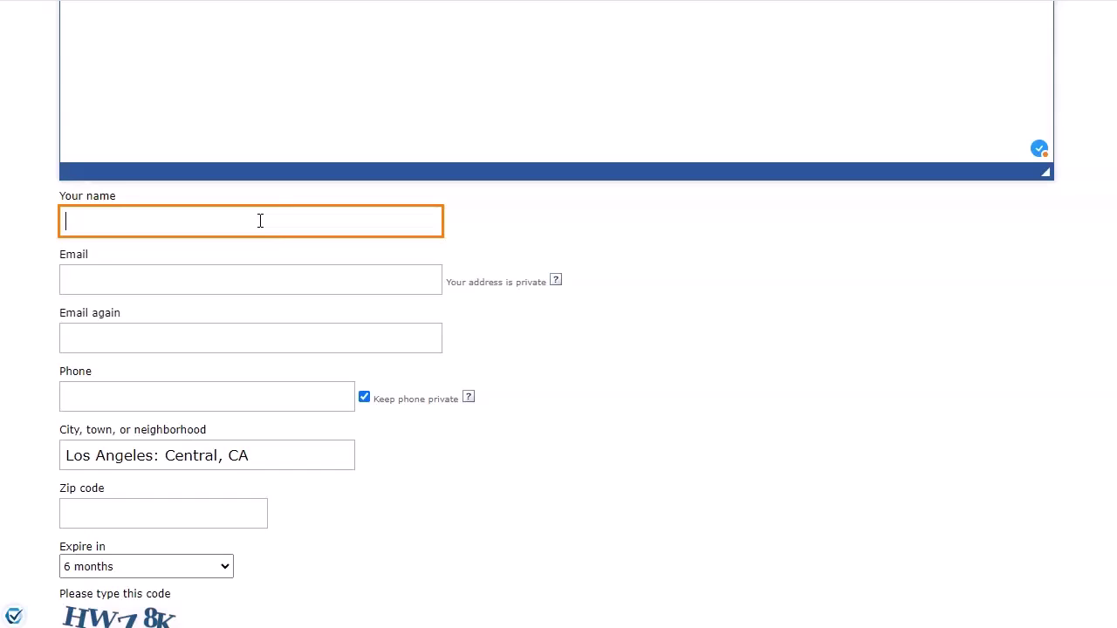
click(201, 280)
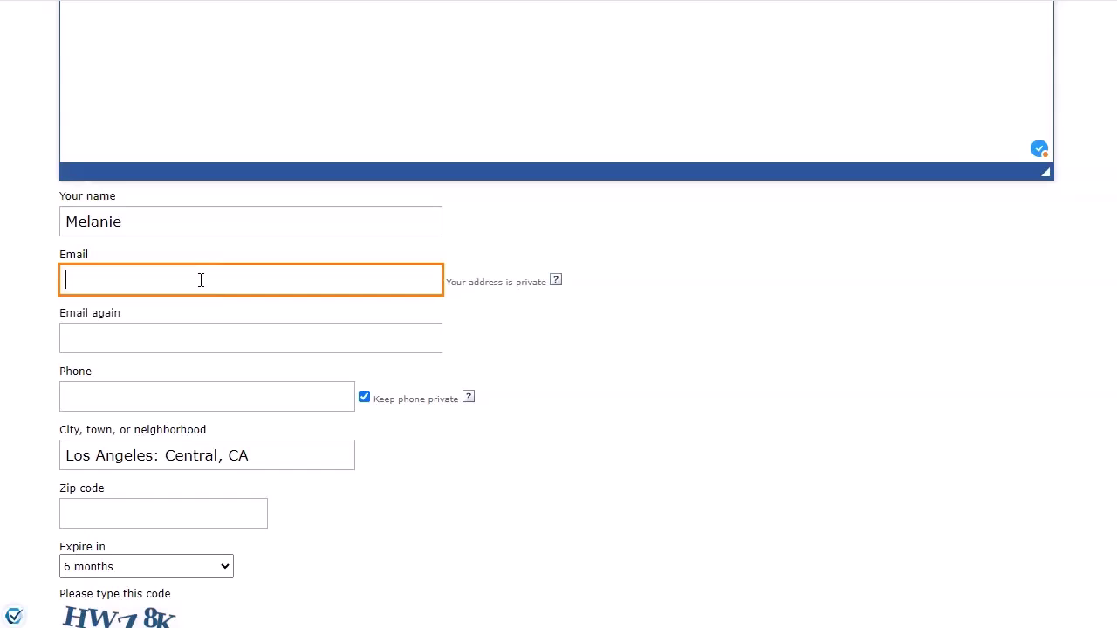
click(289, 334)
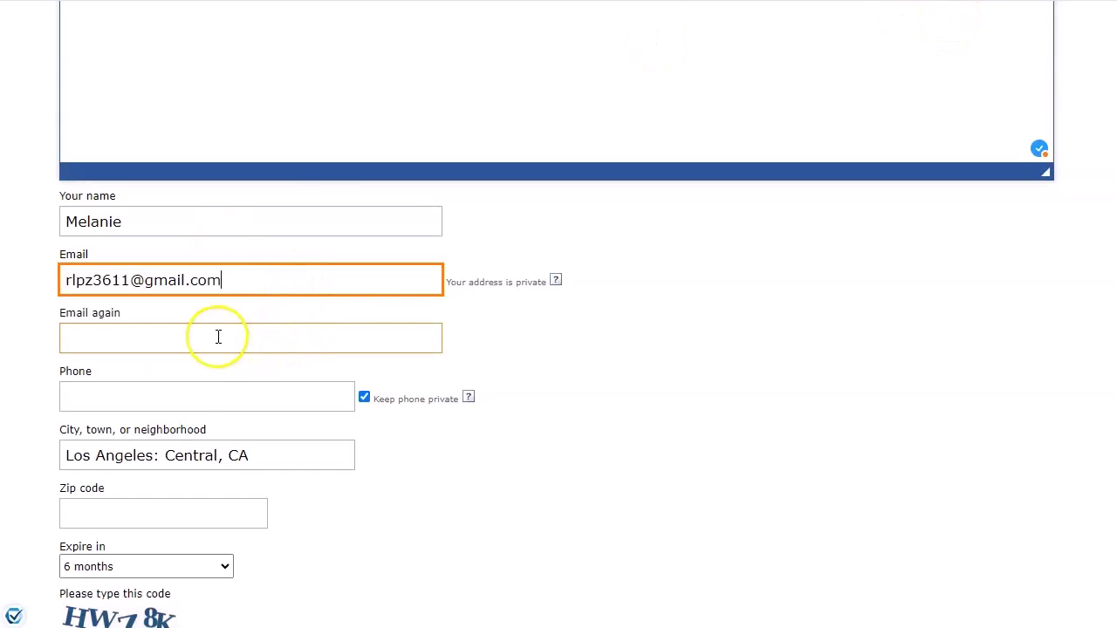
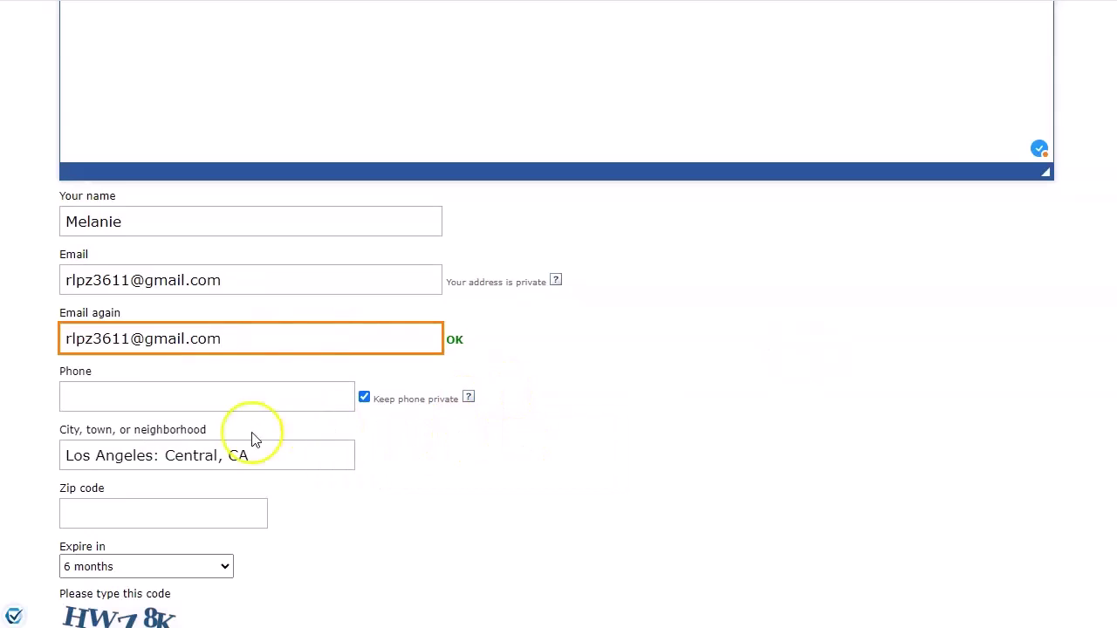
scroll(175, 474, down, 1)
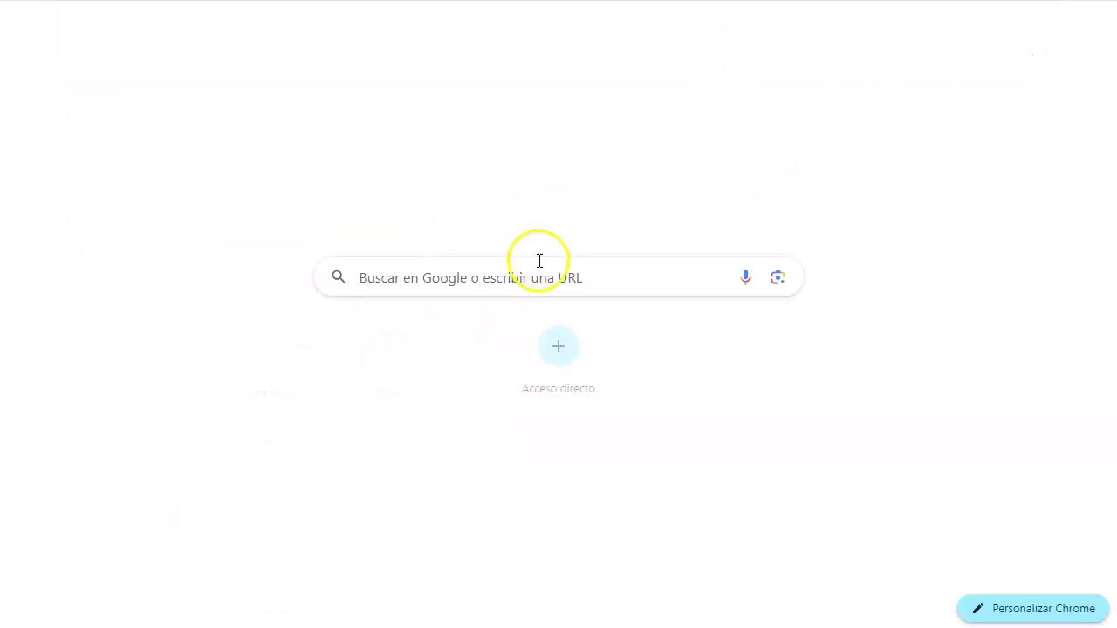
Search 'codigos postales los angeles central' and copy zip code 90012 for the ad's Zip code field.
click(539, 277)
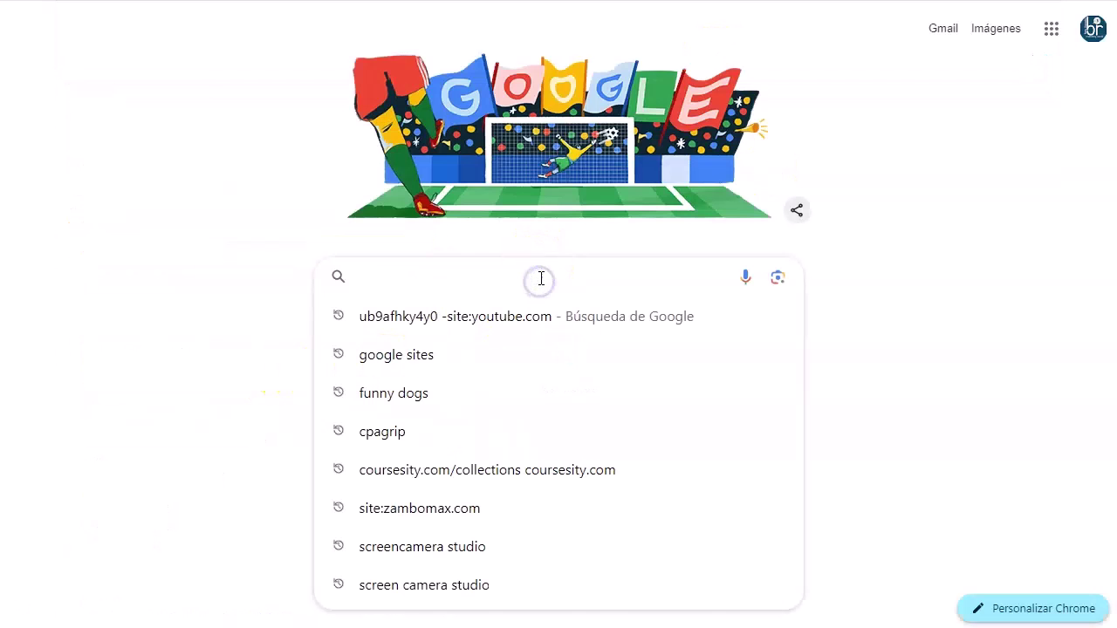
text(codigos postales los angeles central)
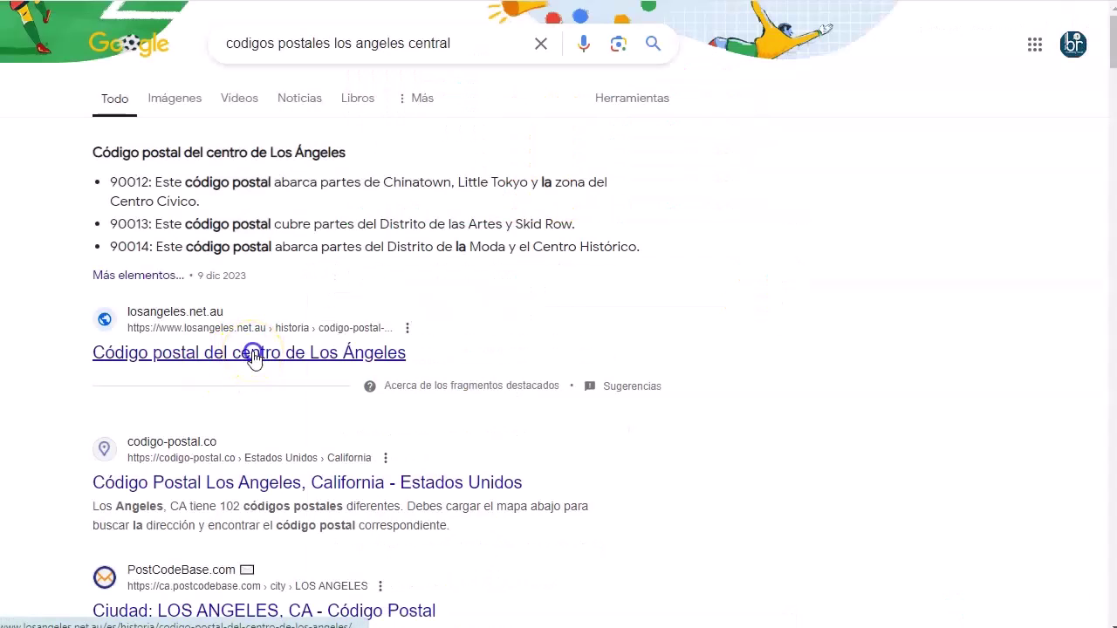
ctrl+click(253, 358)
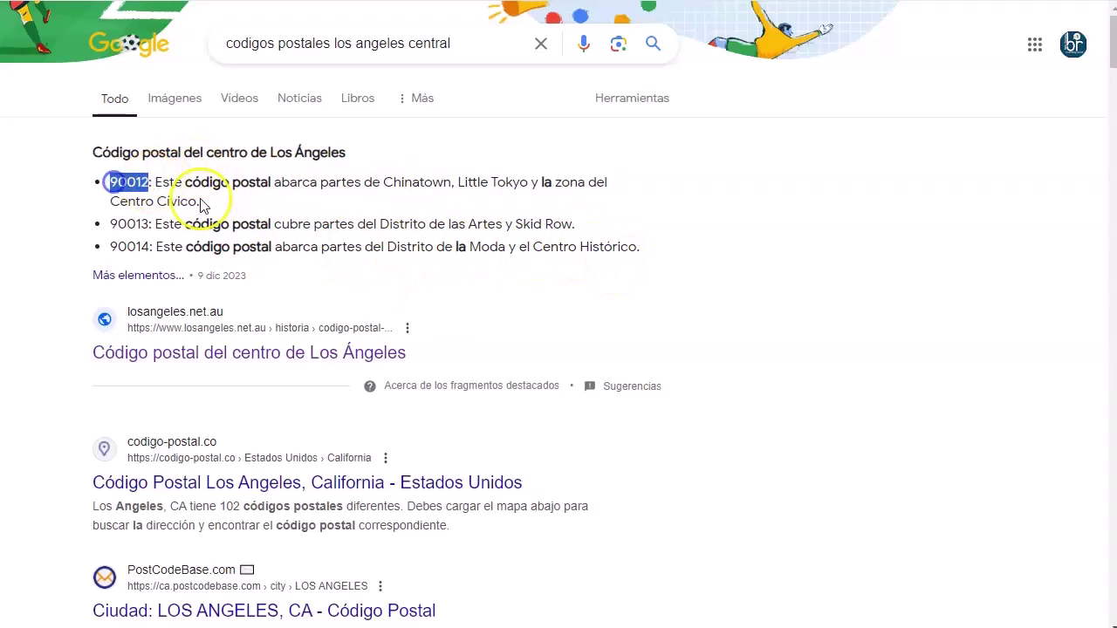
key(alt+Tab)
click(194, 414)
Paste 90012 into the Zip code field and set the ad to expire in 1 week.
key(ctrl+v)
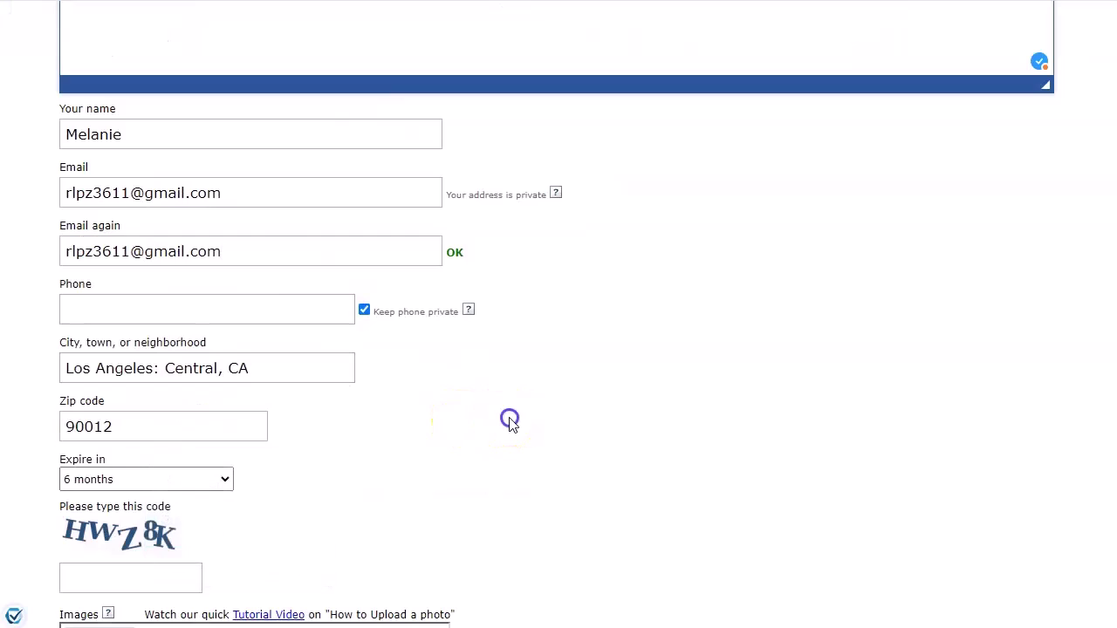
scroll(319, 458, down, 1)
scroll(318, 458, down, 2)
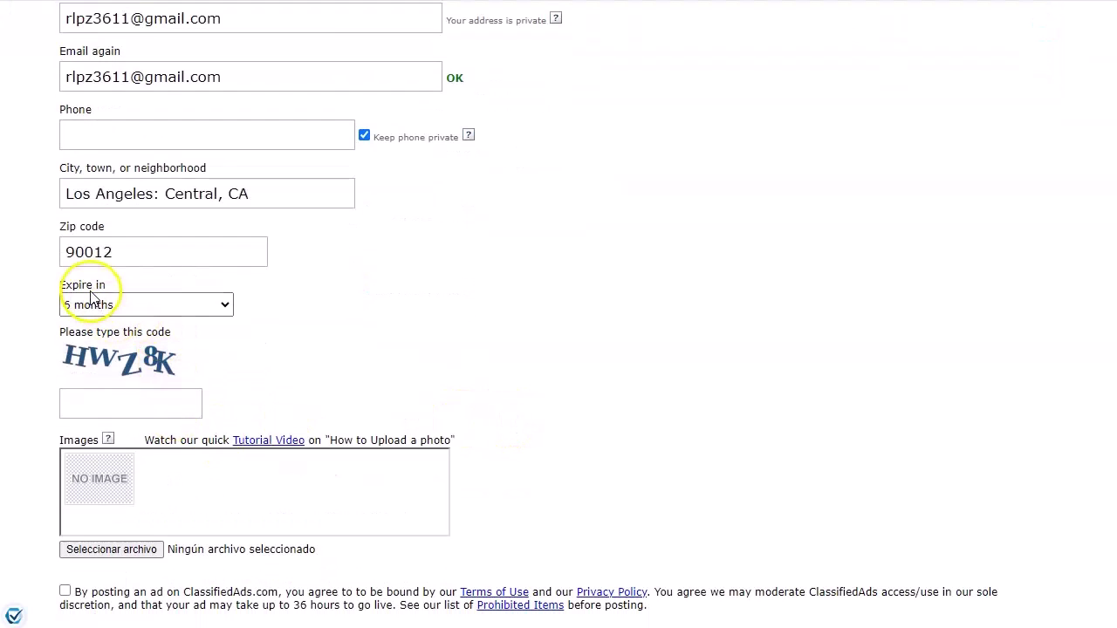
click(225, 307)
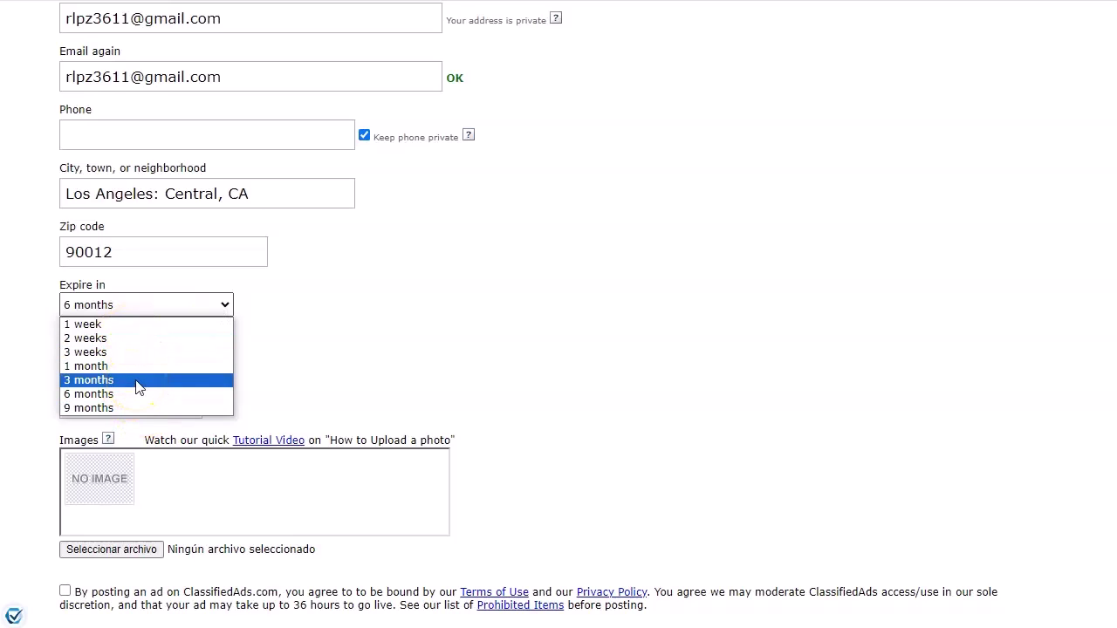
click(116, 329)
click(113, 329)
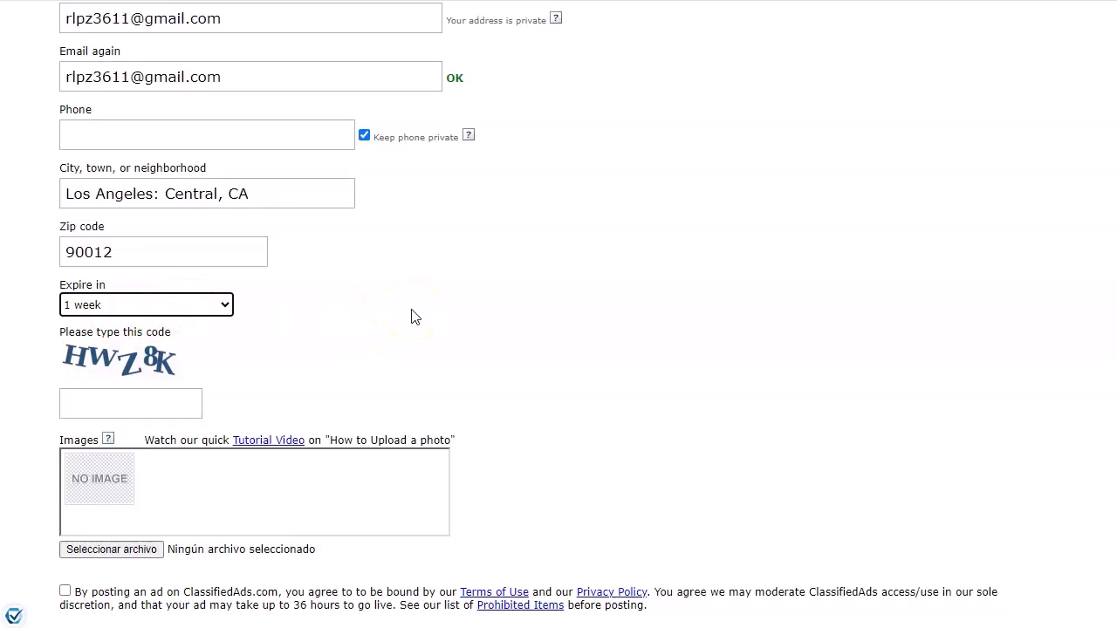
Enter the verification code, attach Capture4.PNG, accept the terms and post the ad.
click(157, 404)
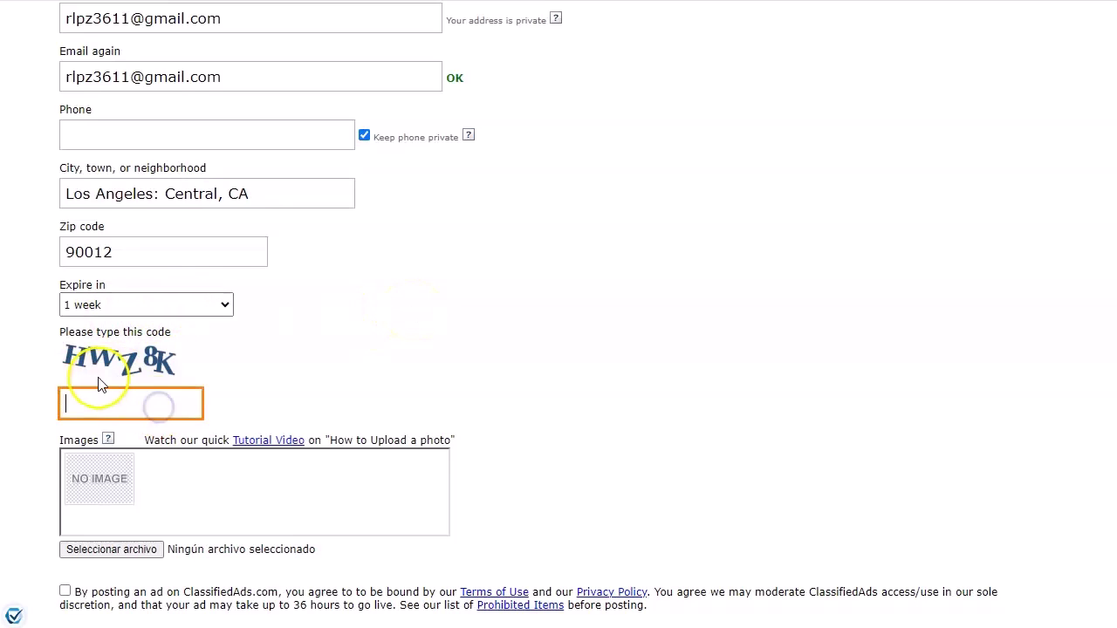
text(HWZ8K)
click(119, 549)
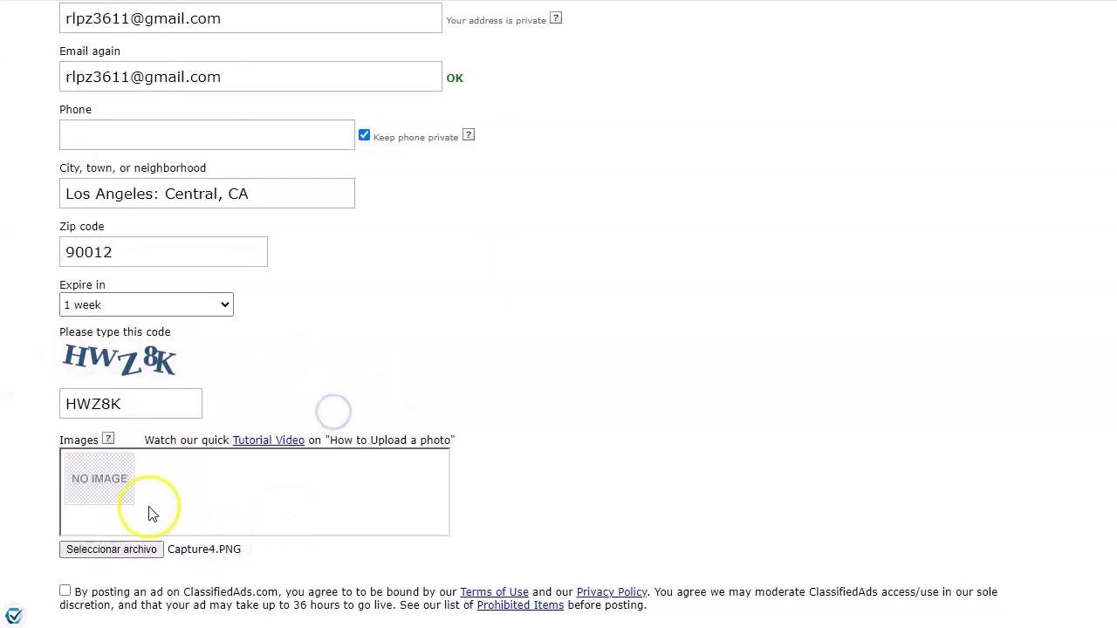
scroll(113, 523, down, 1)
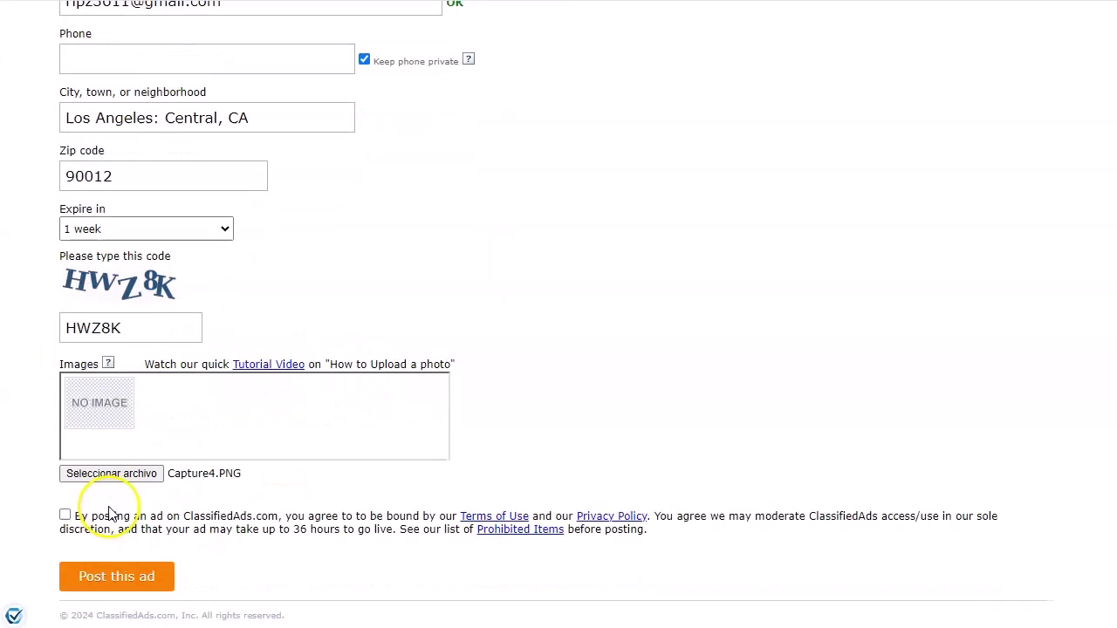
click(325, 515)
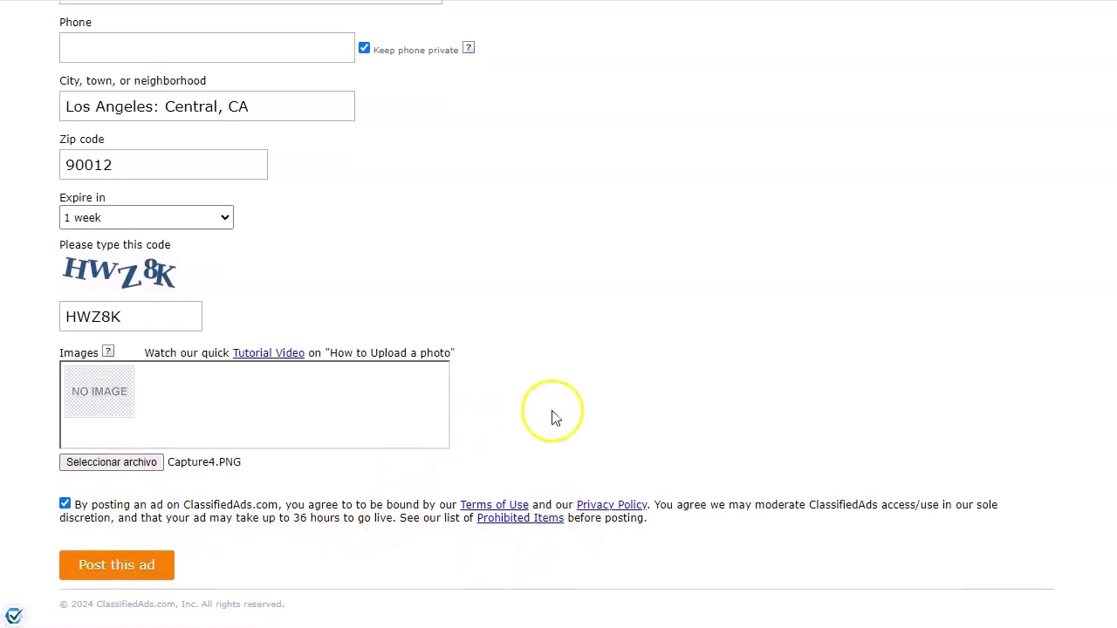
click(119, 566)
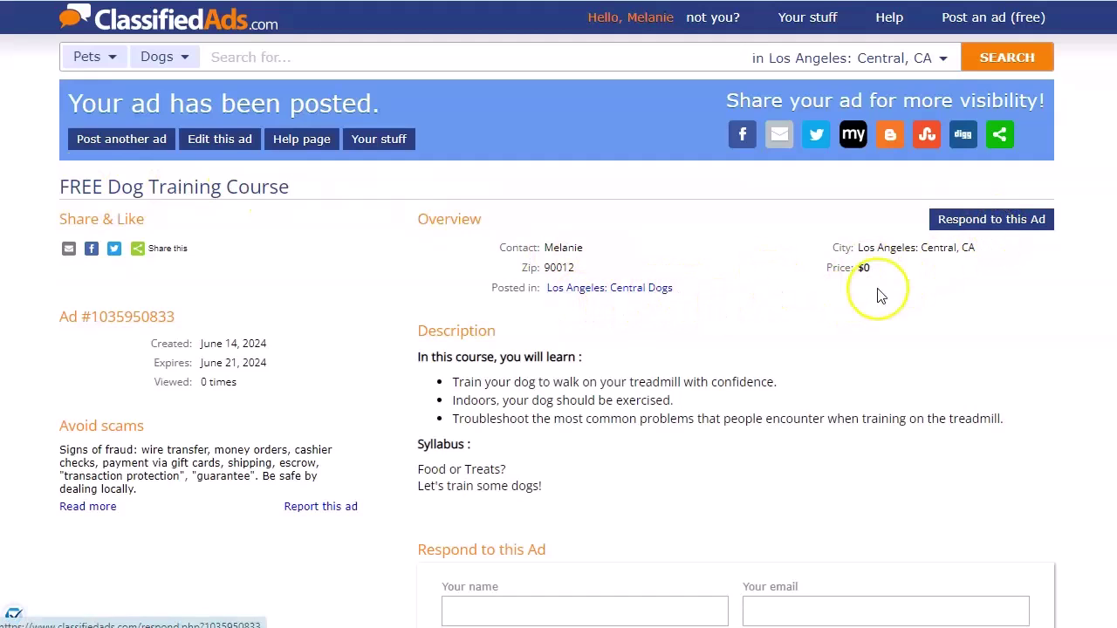
Reopen the posted ad and add 'Instant Access to the course:' as a new first description line.
scroll(518, 374, down, 2)
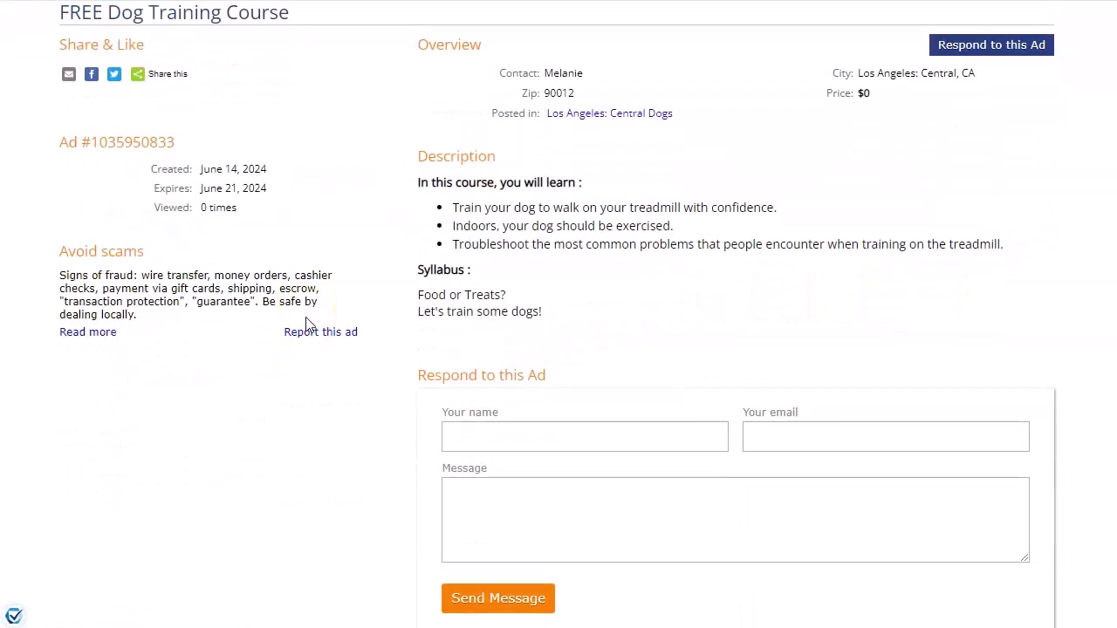
scroll(233, 276, up, 2)
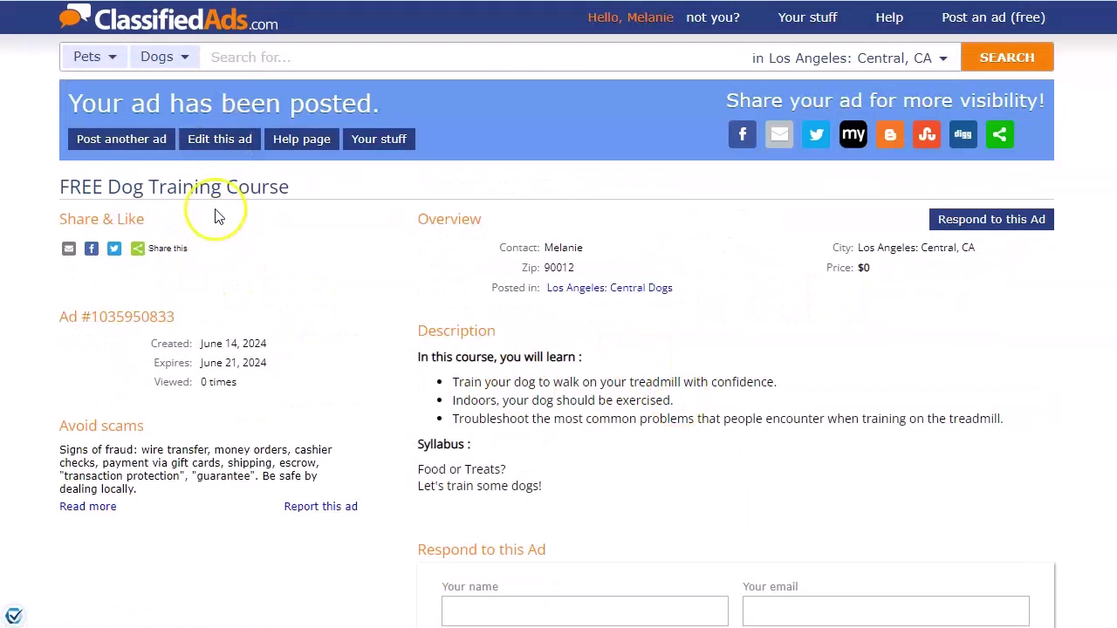
click(218, 140)
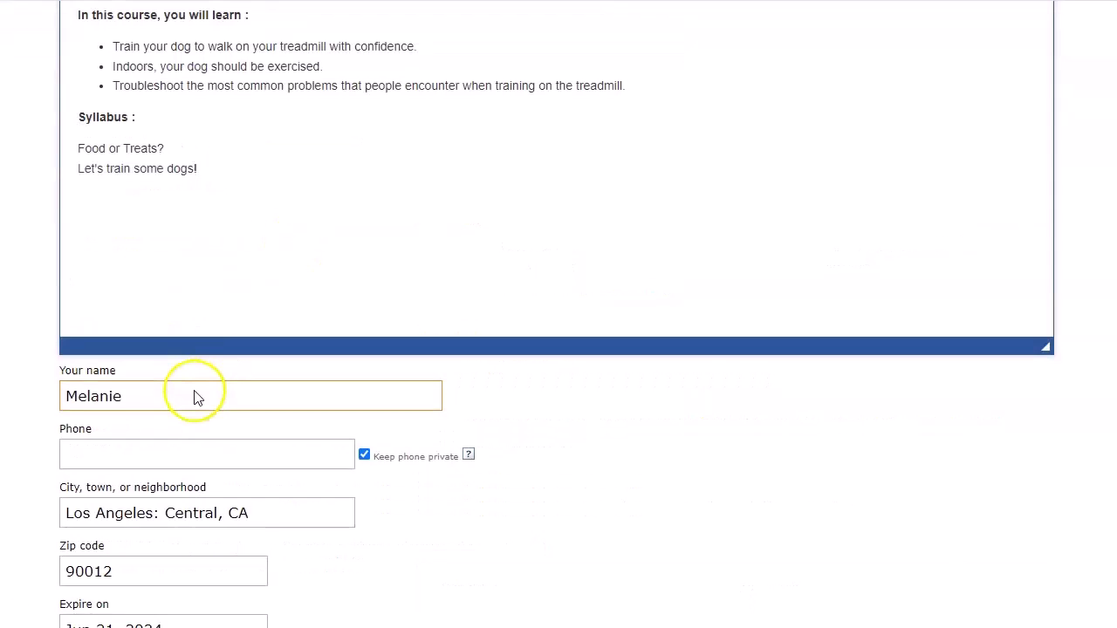
scroll(195, 397, up, 3)
click(288, 274)
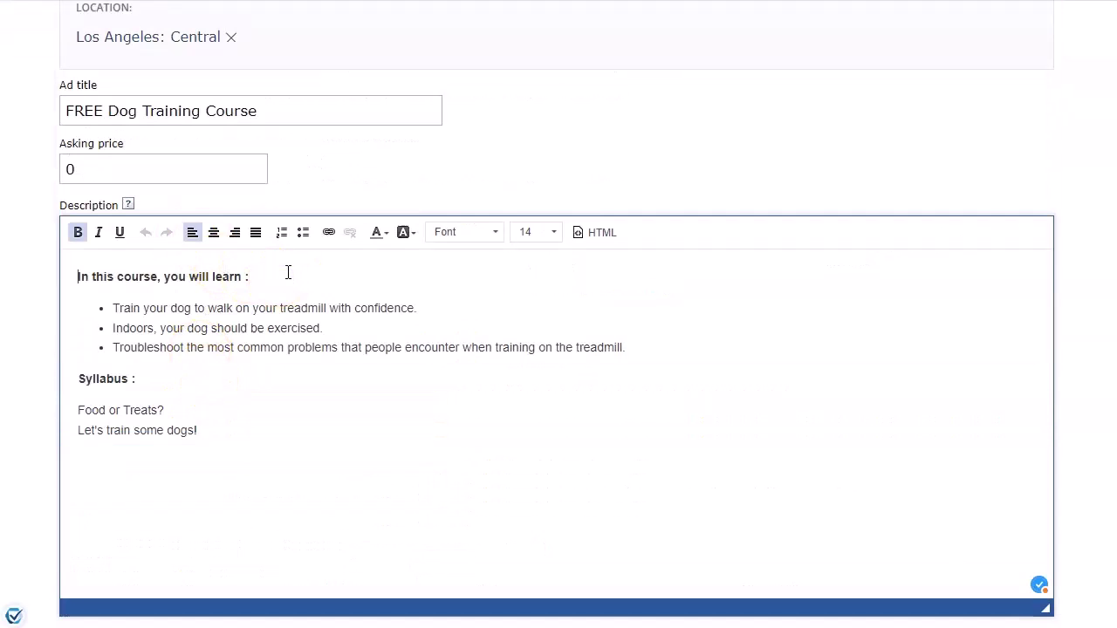
key(Return)
key(Up)
text(Instant Access to the)
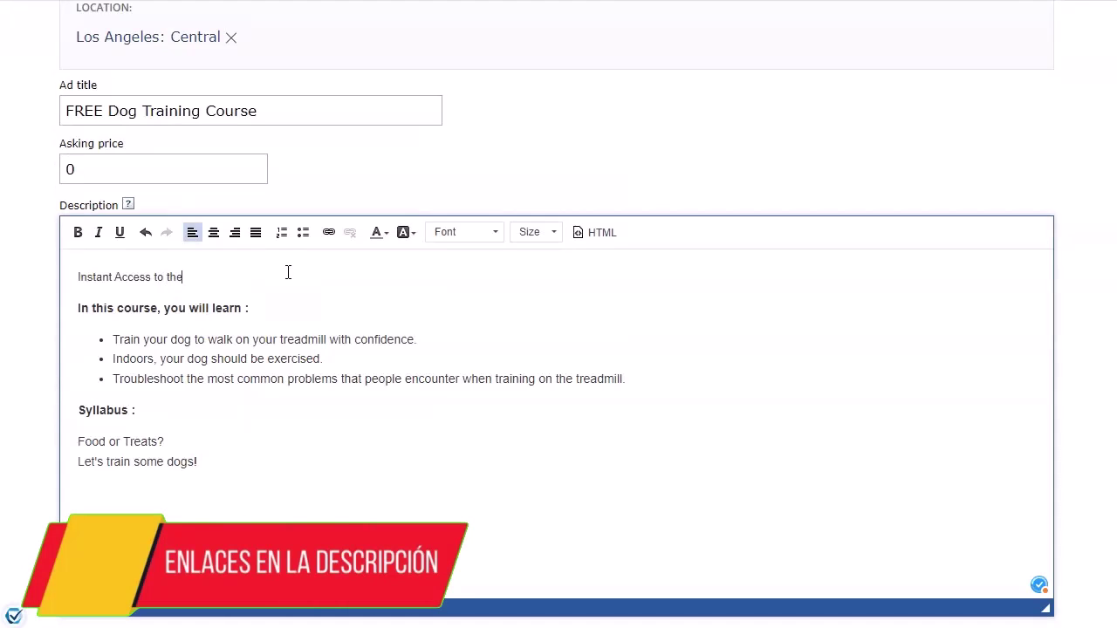
text( course:)
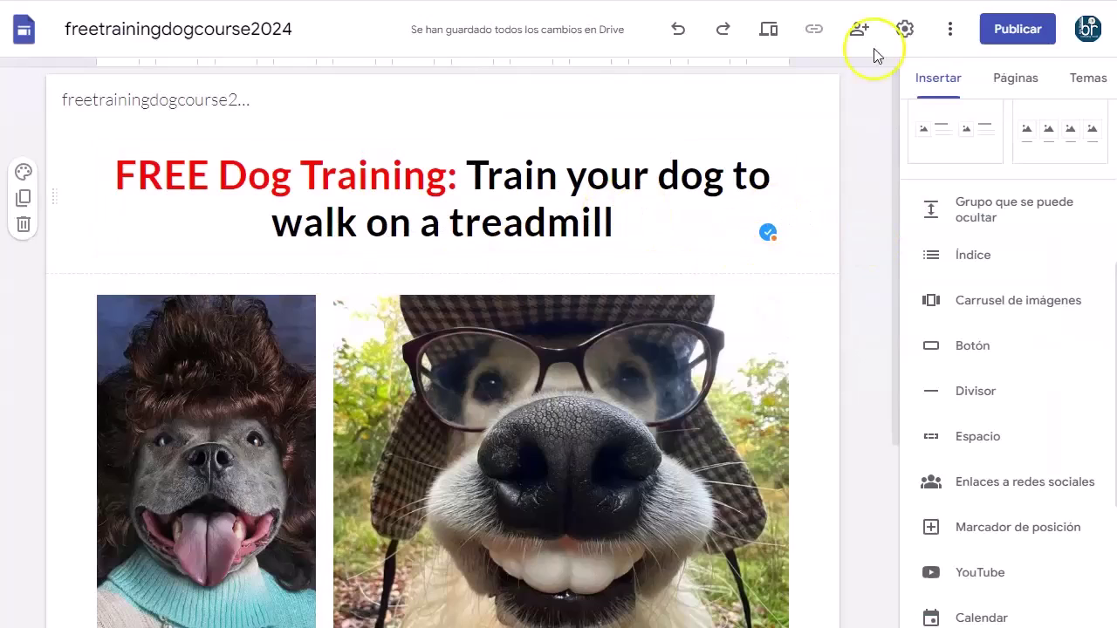
Publish the freetrainingdogcourse2024 site to the web and copy its public link.
click(1023, 32)
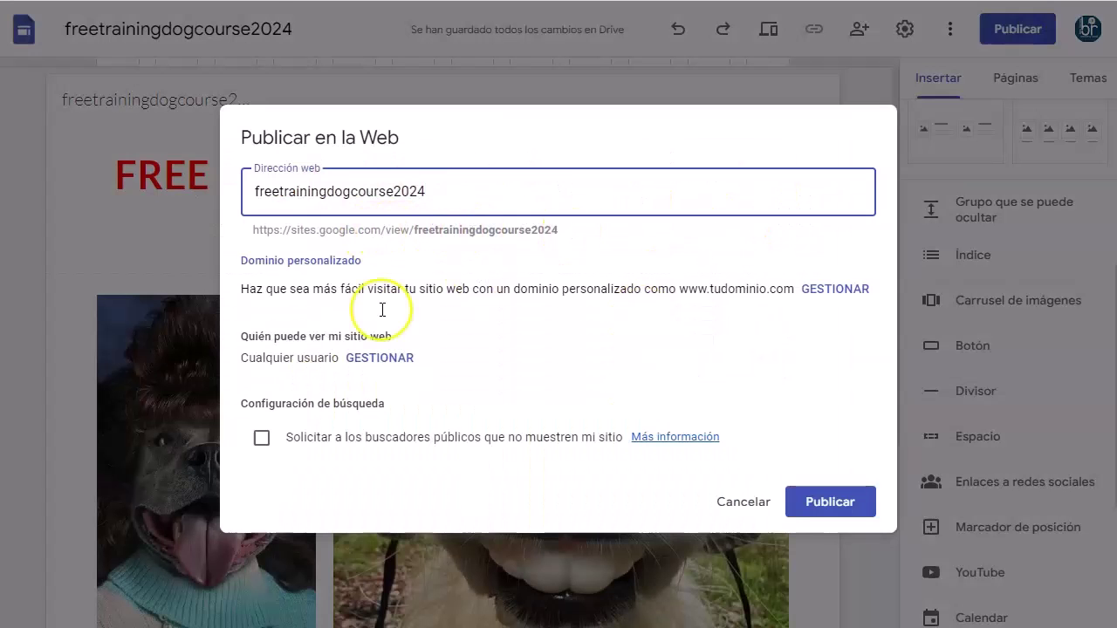
click(831, 497)
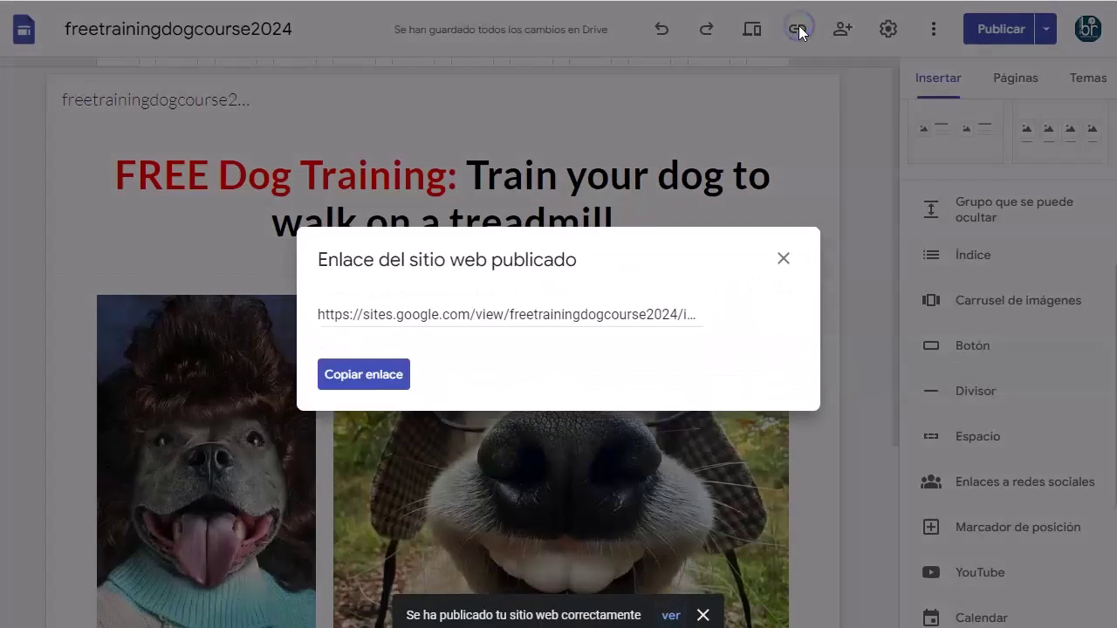
click(393, 374)
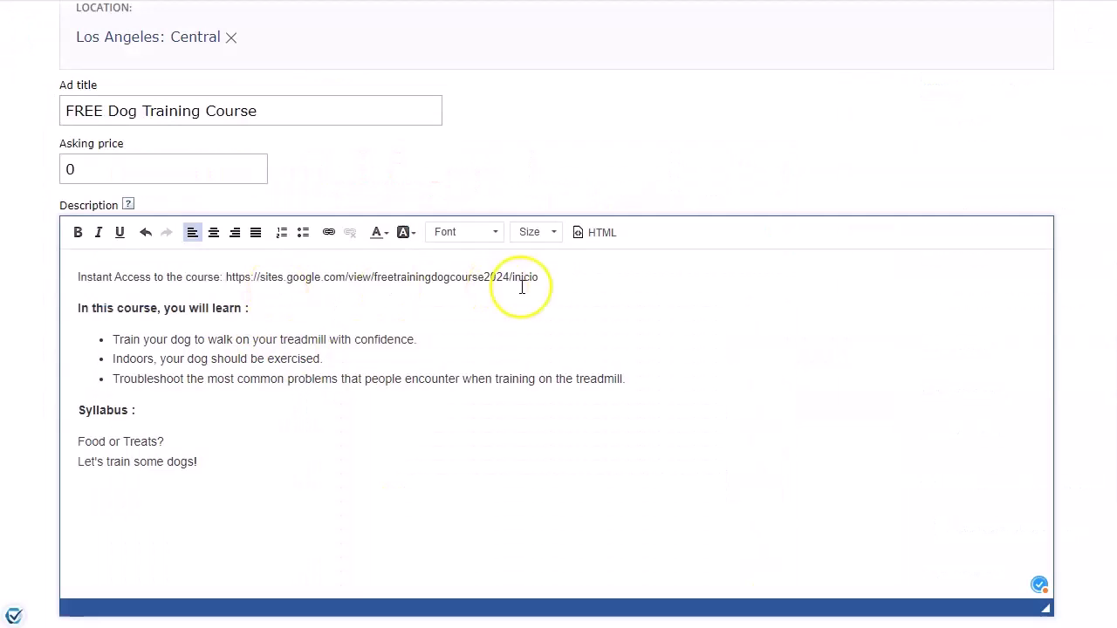
drag(523, 281, 30, 272)
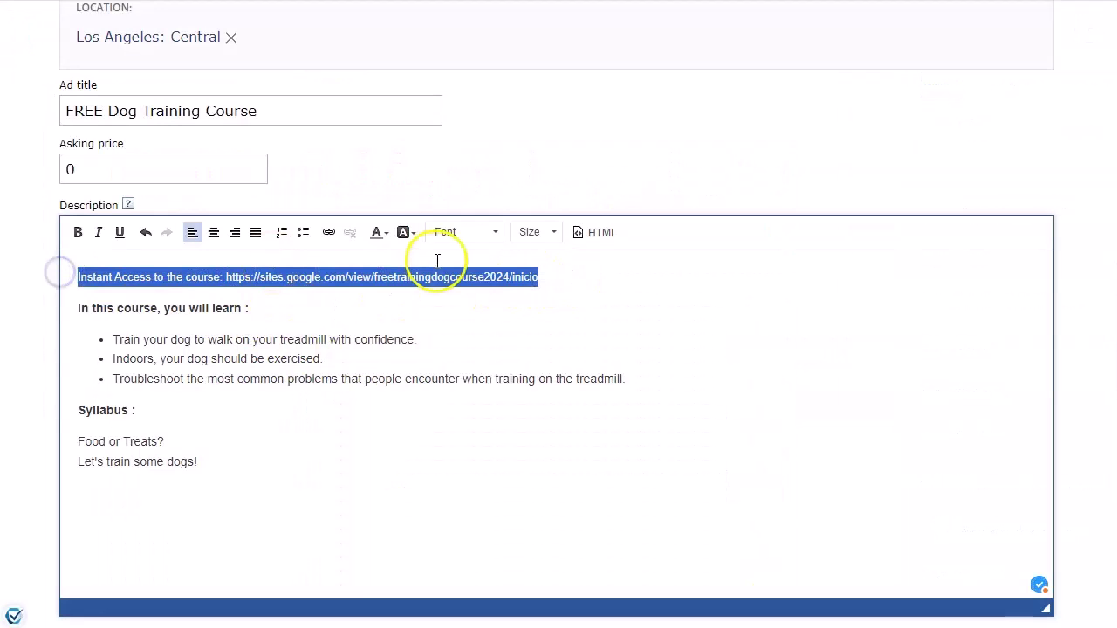
Make the Instant Access link line bold at text size 14.
click(553, 232)
click(553, 294)
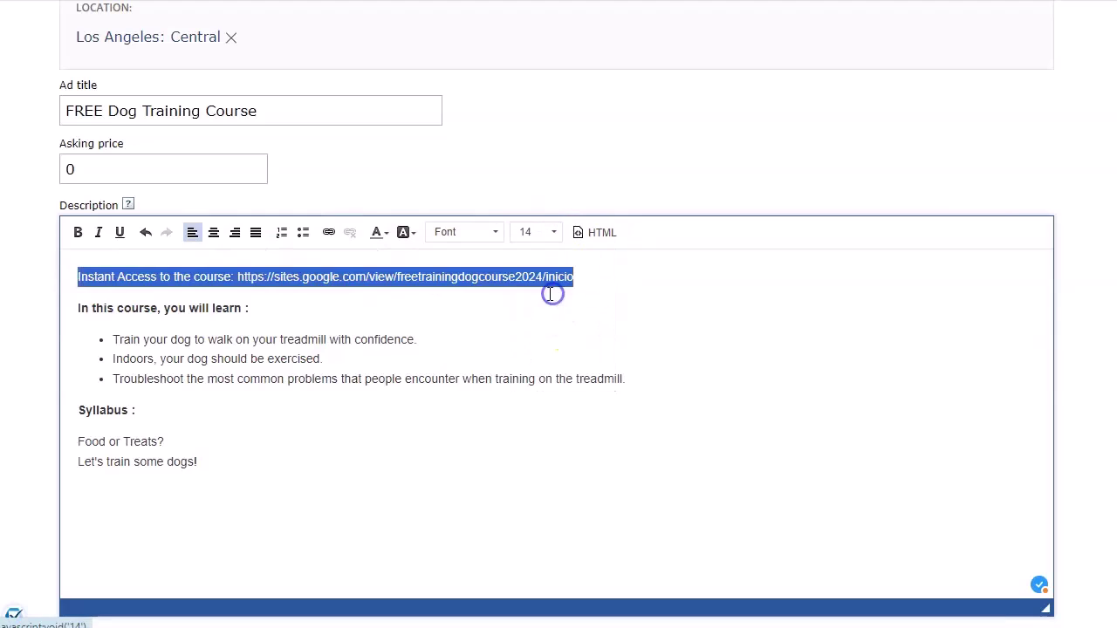
click(78, 232)
click(276, 397)
scroll(292, 392, down, 3)
click(293, 392)
Reattach the Capture4.PNG image to the edited ad.
scroll(611, 399, down, 5)
click(135, 393)
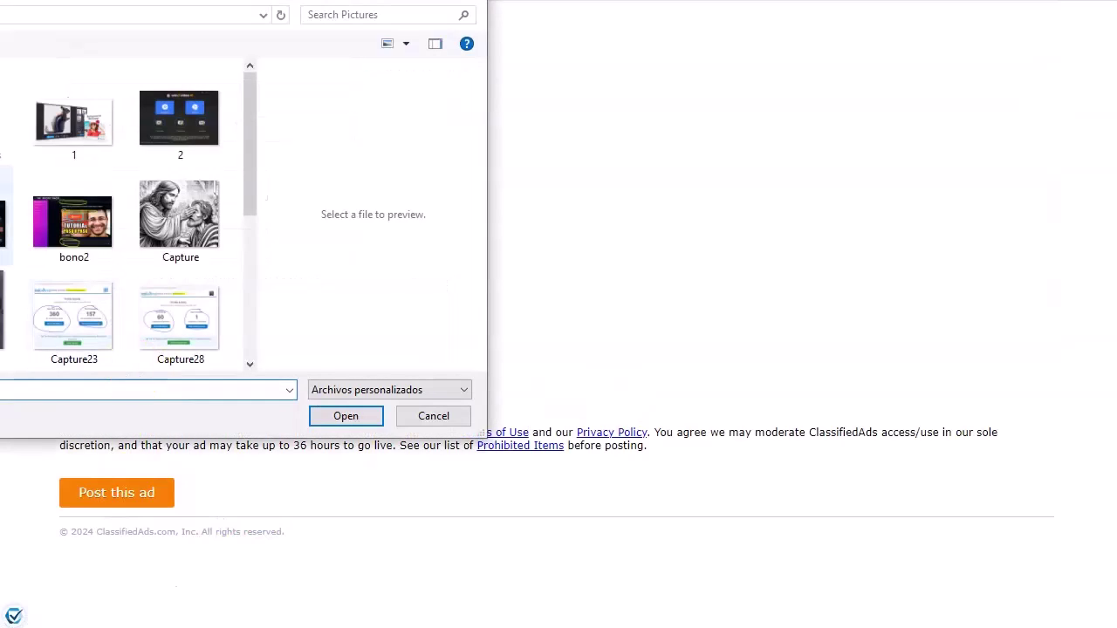
click(4, 318)
click(345, 415)
scroll(316, 317, up, 2)
scroll(279, 327, up, 3)
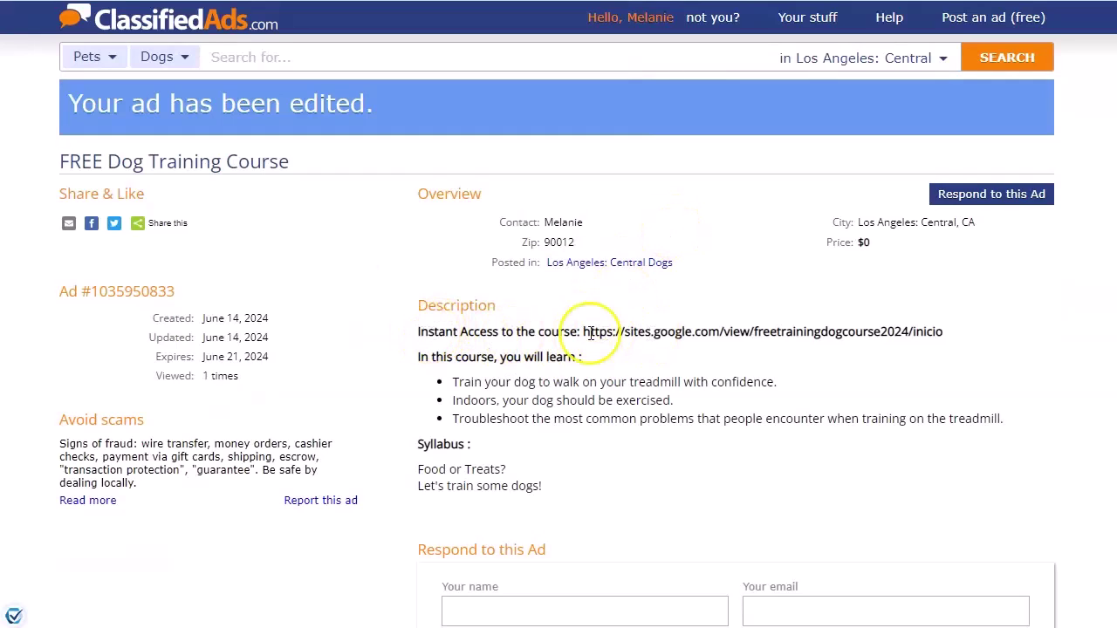
scroll(593, 335, down, 1)
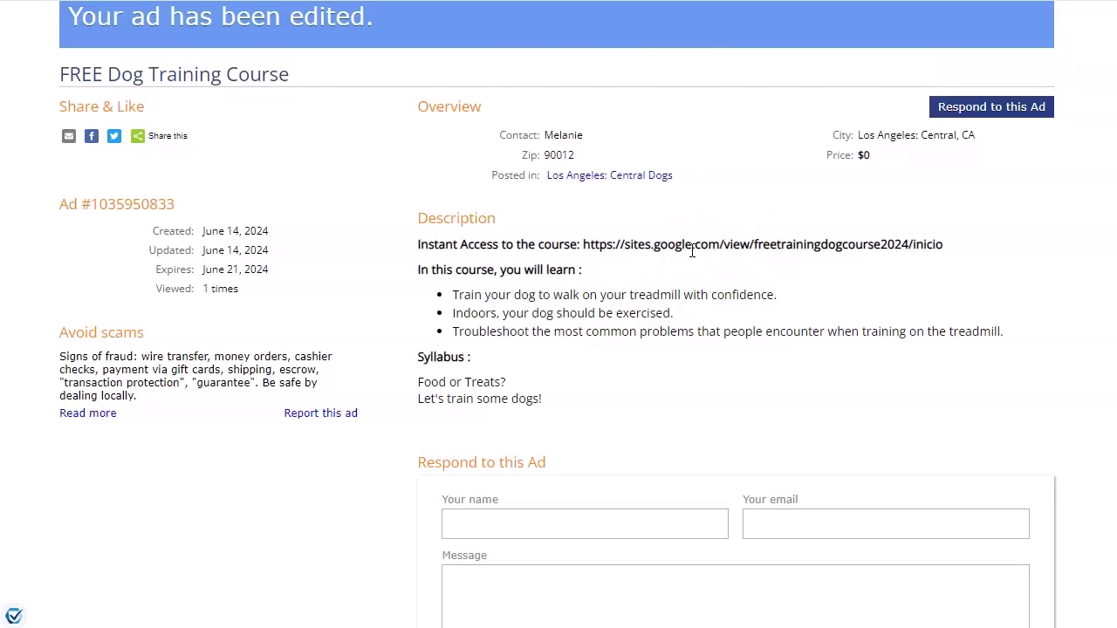
scroll(692, 250, down, 3)
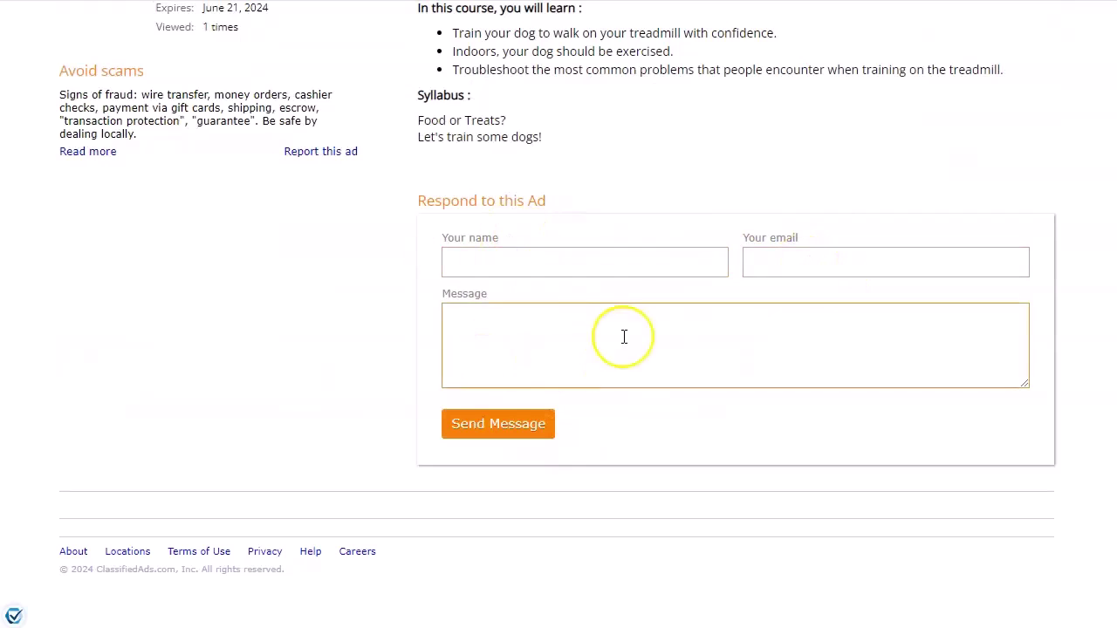
scroll(250, 388, up, 2)
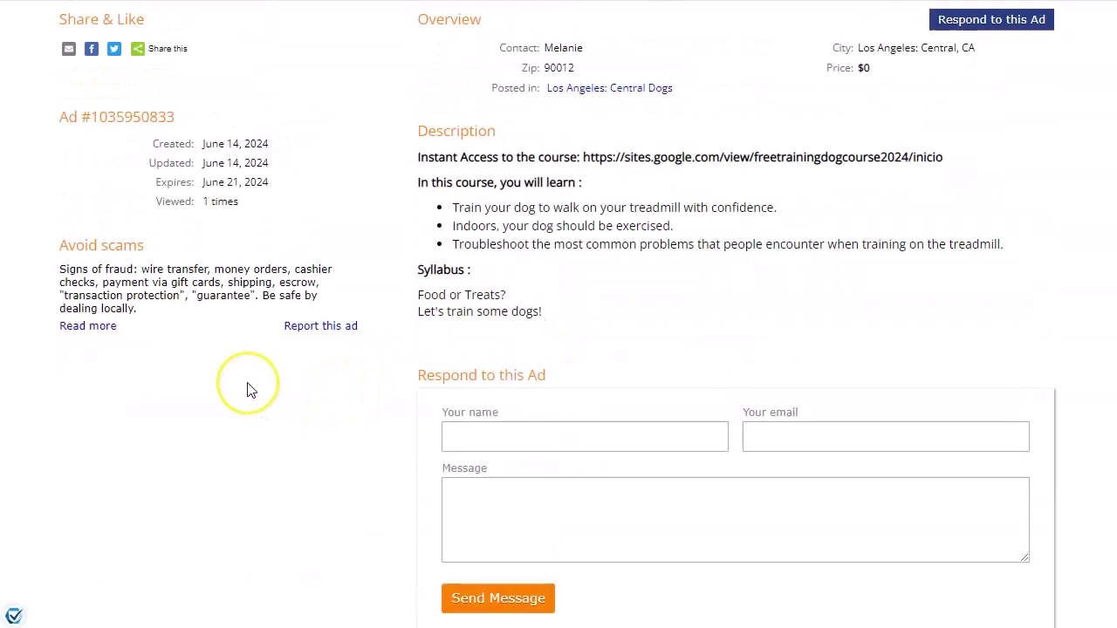
scroll(247, 388, up, 2)
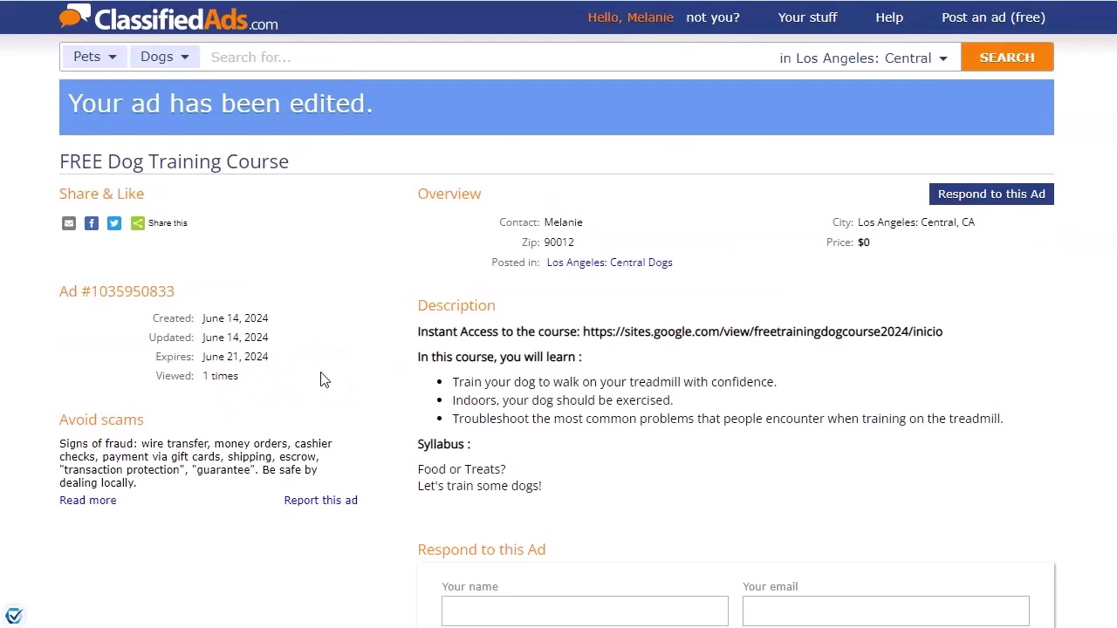
scroll(355, 330, down, 1)
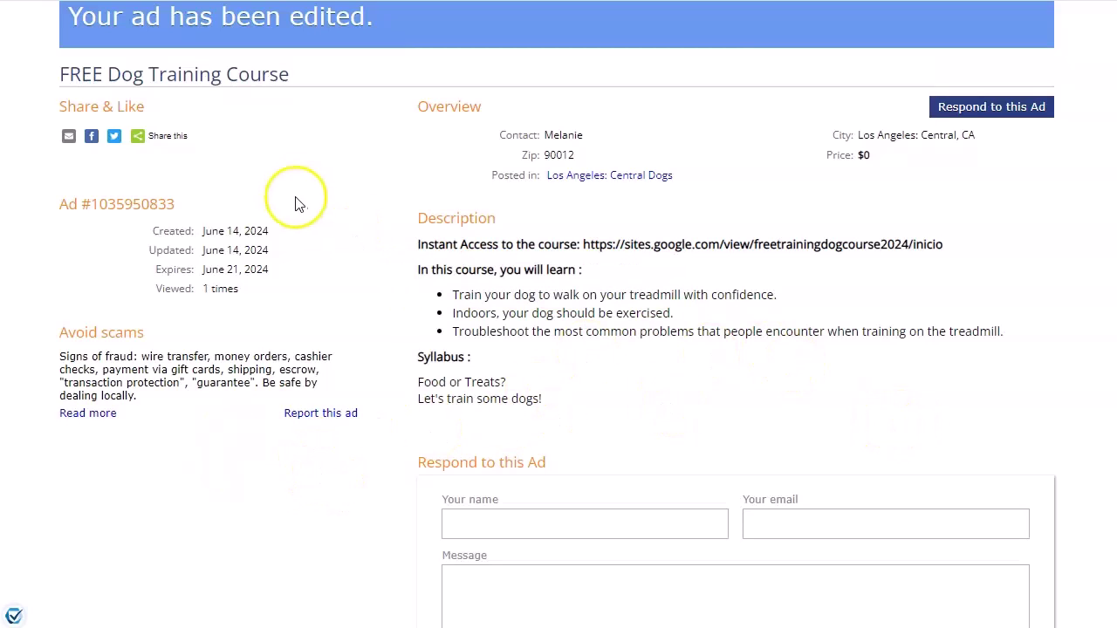
scroll(306, 209, up, 2)
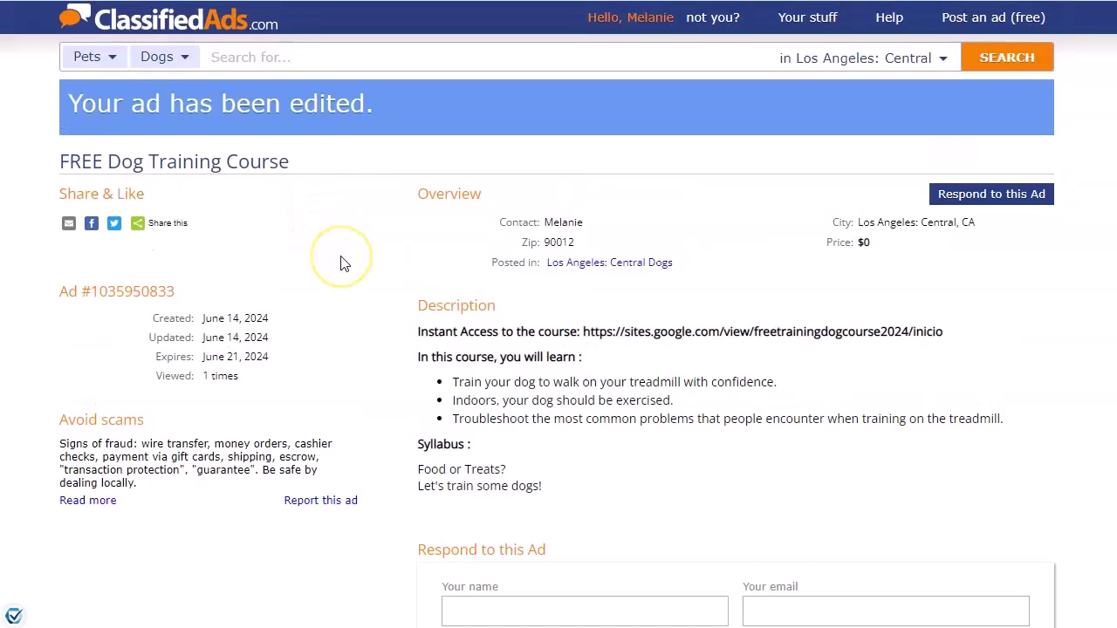